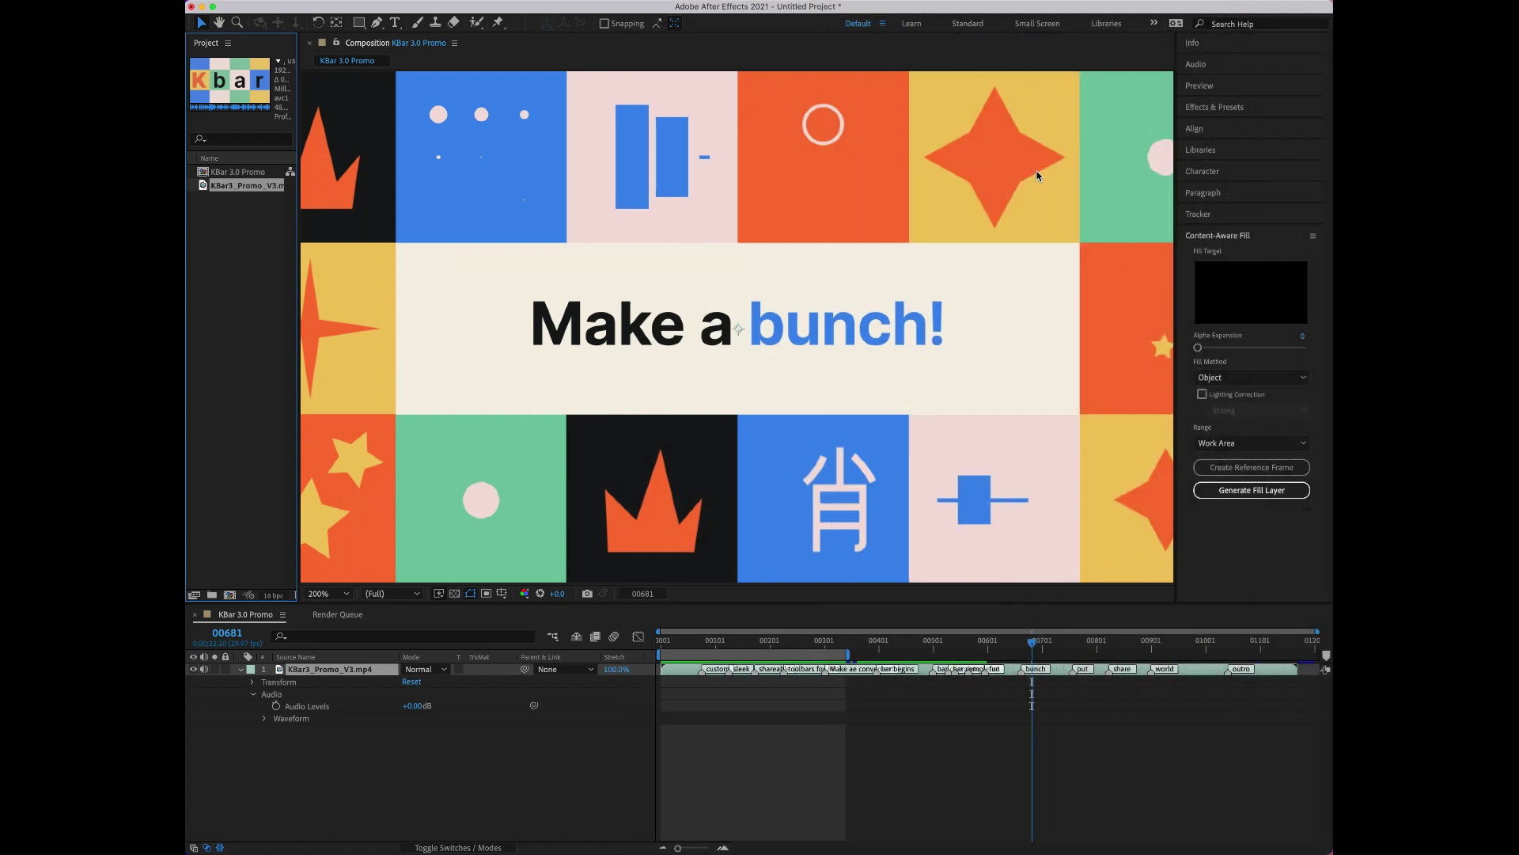
# - Open the KBar 1 extension panel from the Window > Extensions menu
pyautogui.click(602, 9)
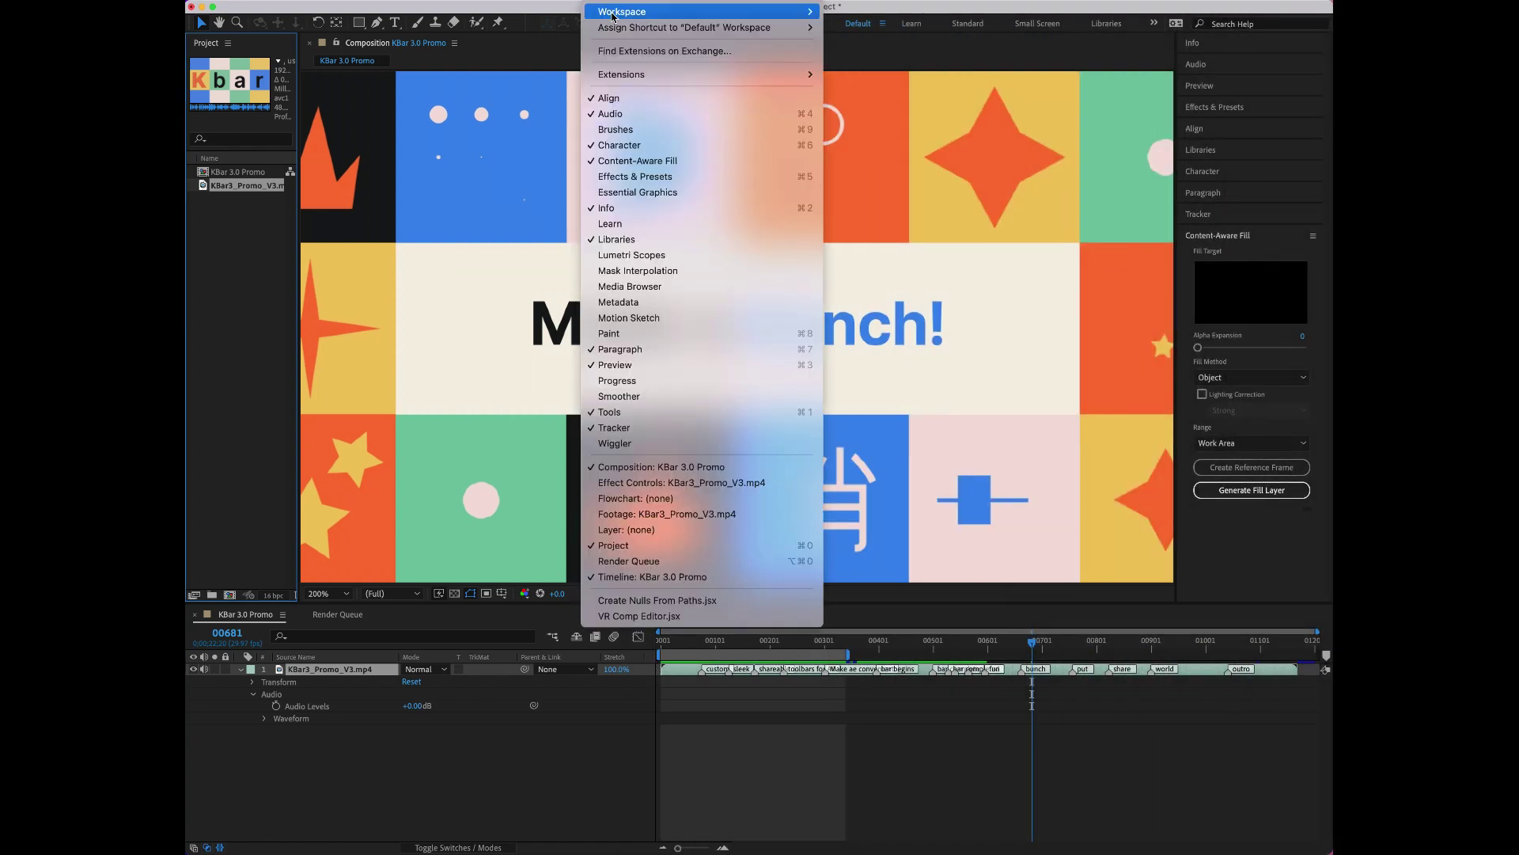
pyautogui.moveTo(641, 79)
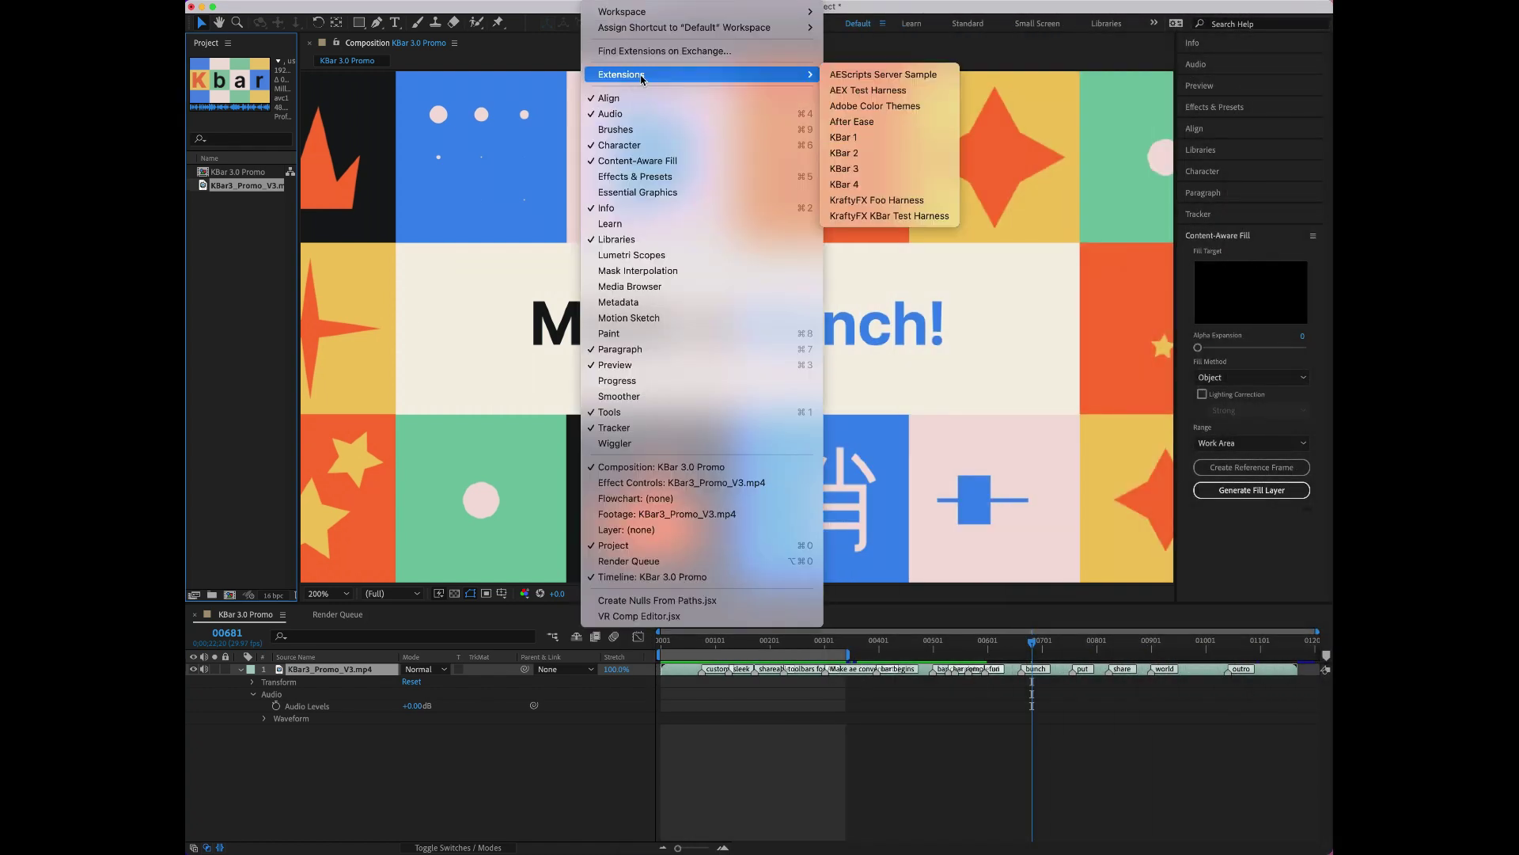
pyautogui.click(882, 141)
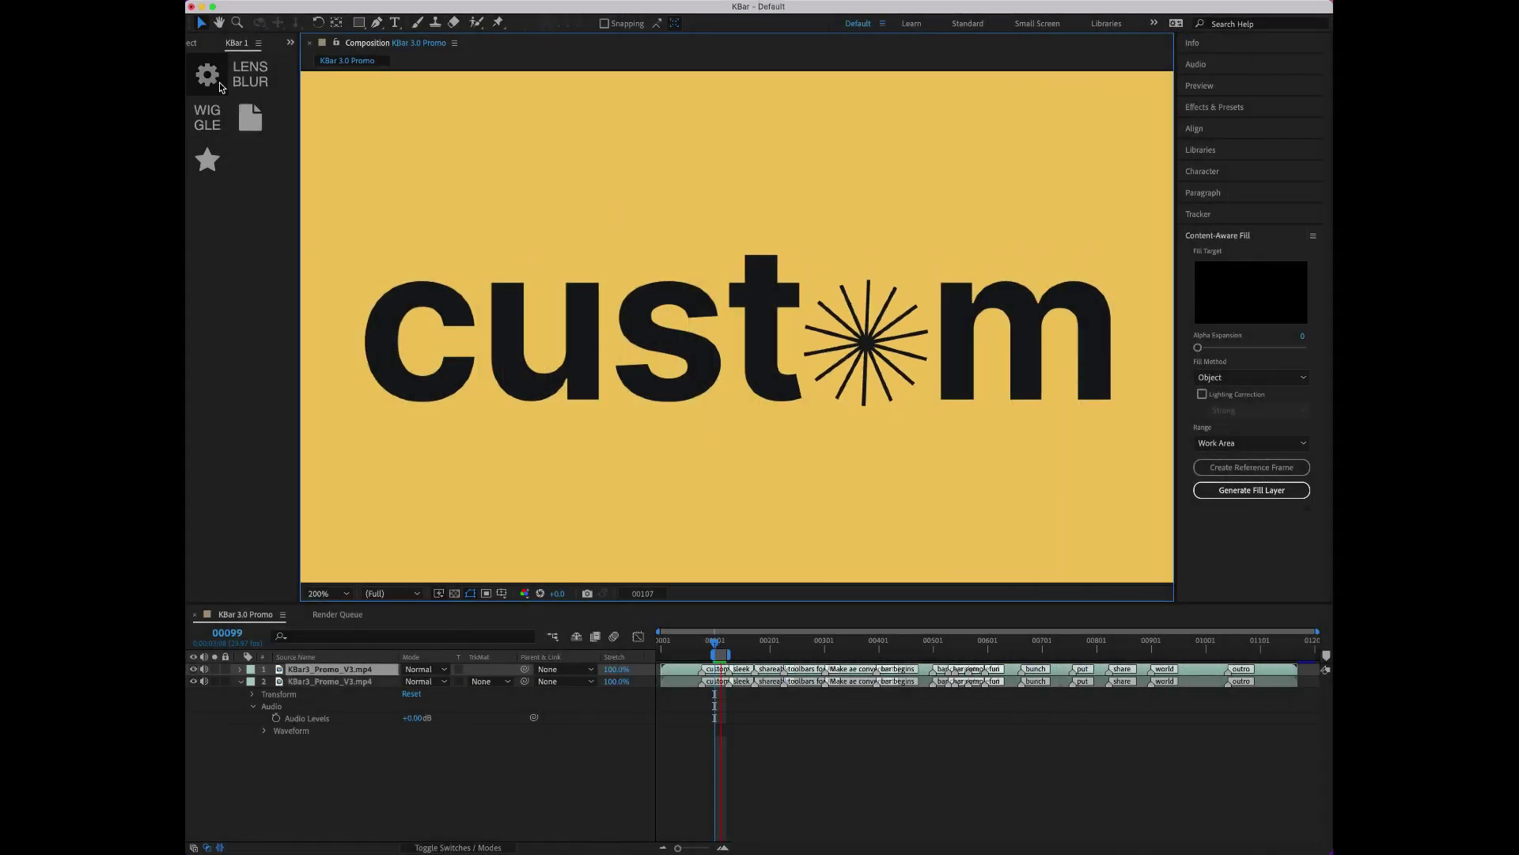
# - In KBar Settings, move Camera Lens Blur to the end of Default and drag Default below Configure
pyautogui.click(259, 43)
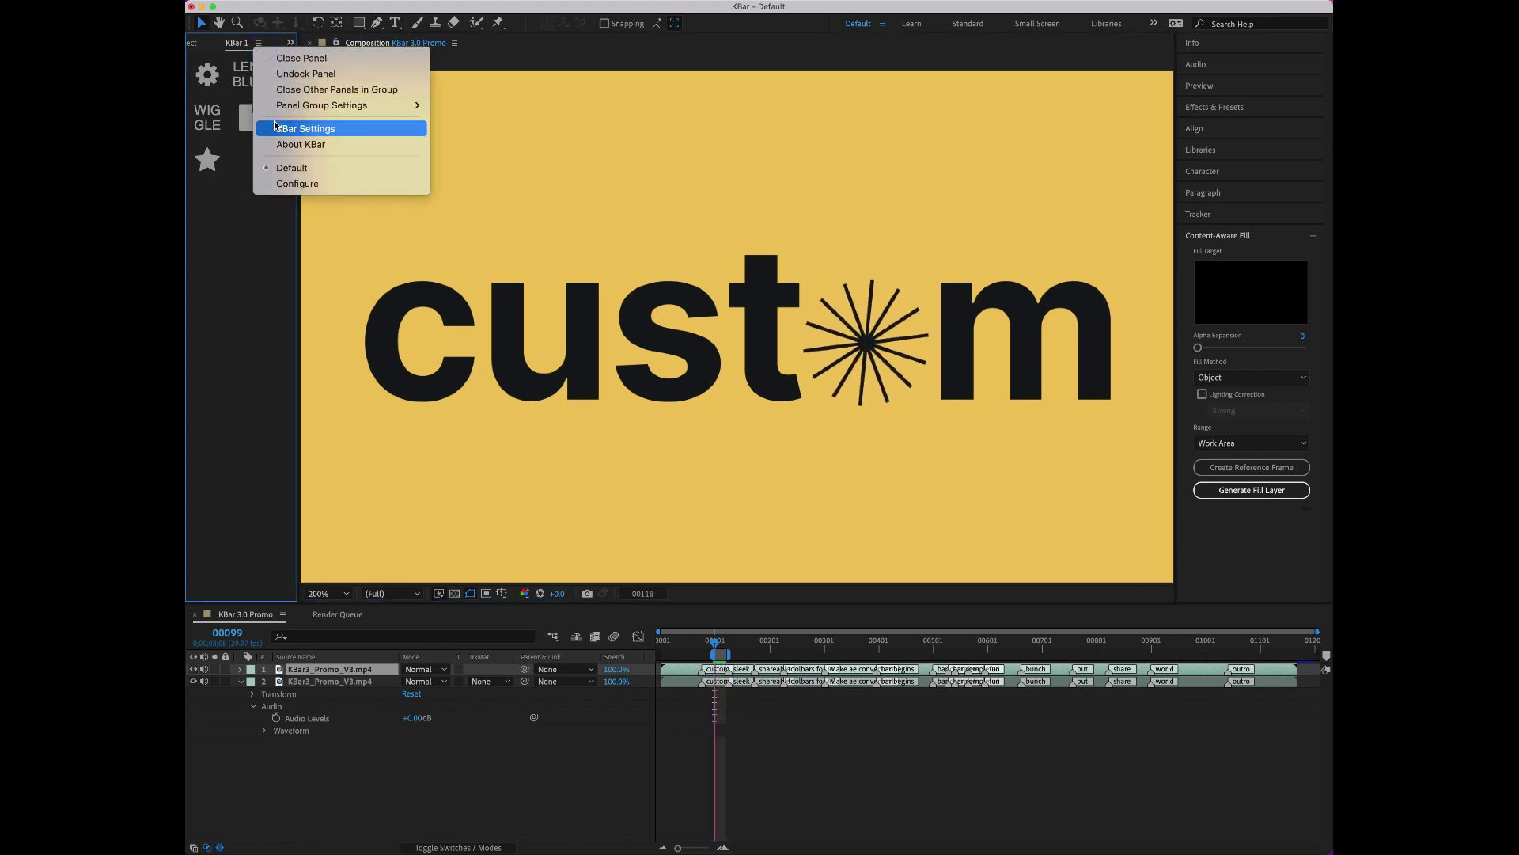
pyautogui.click(278, 128)
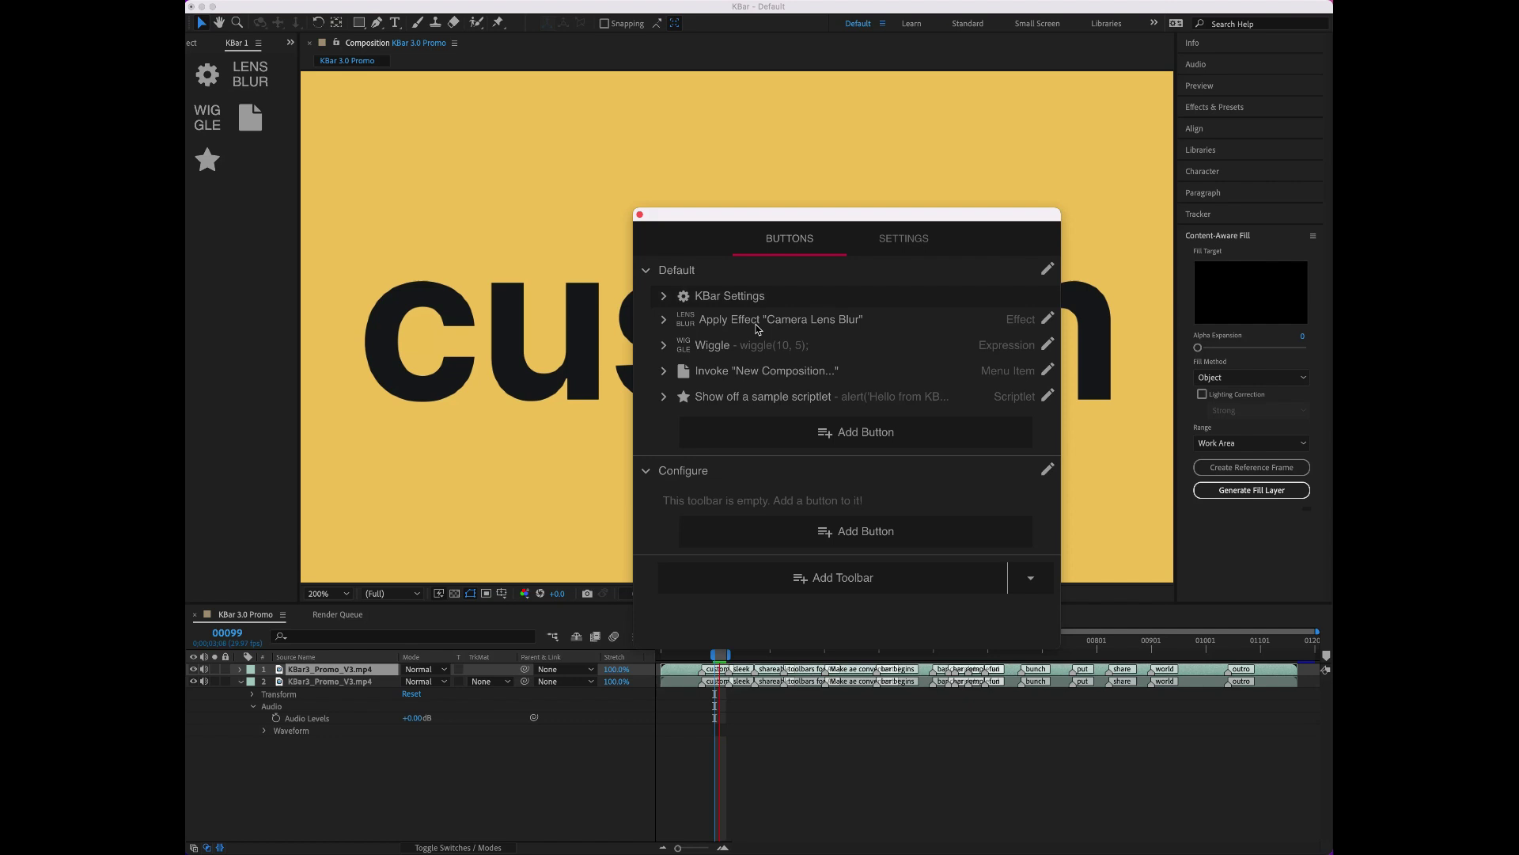
pyautogui.moveTo(750, 321); pyautogui.dragTo(787, 384)
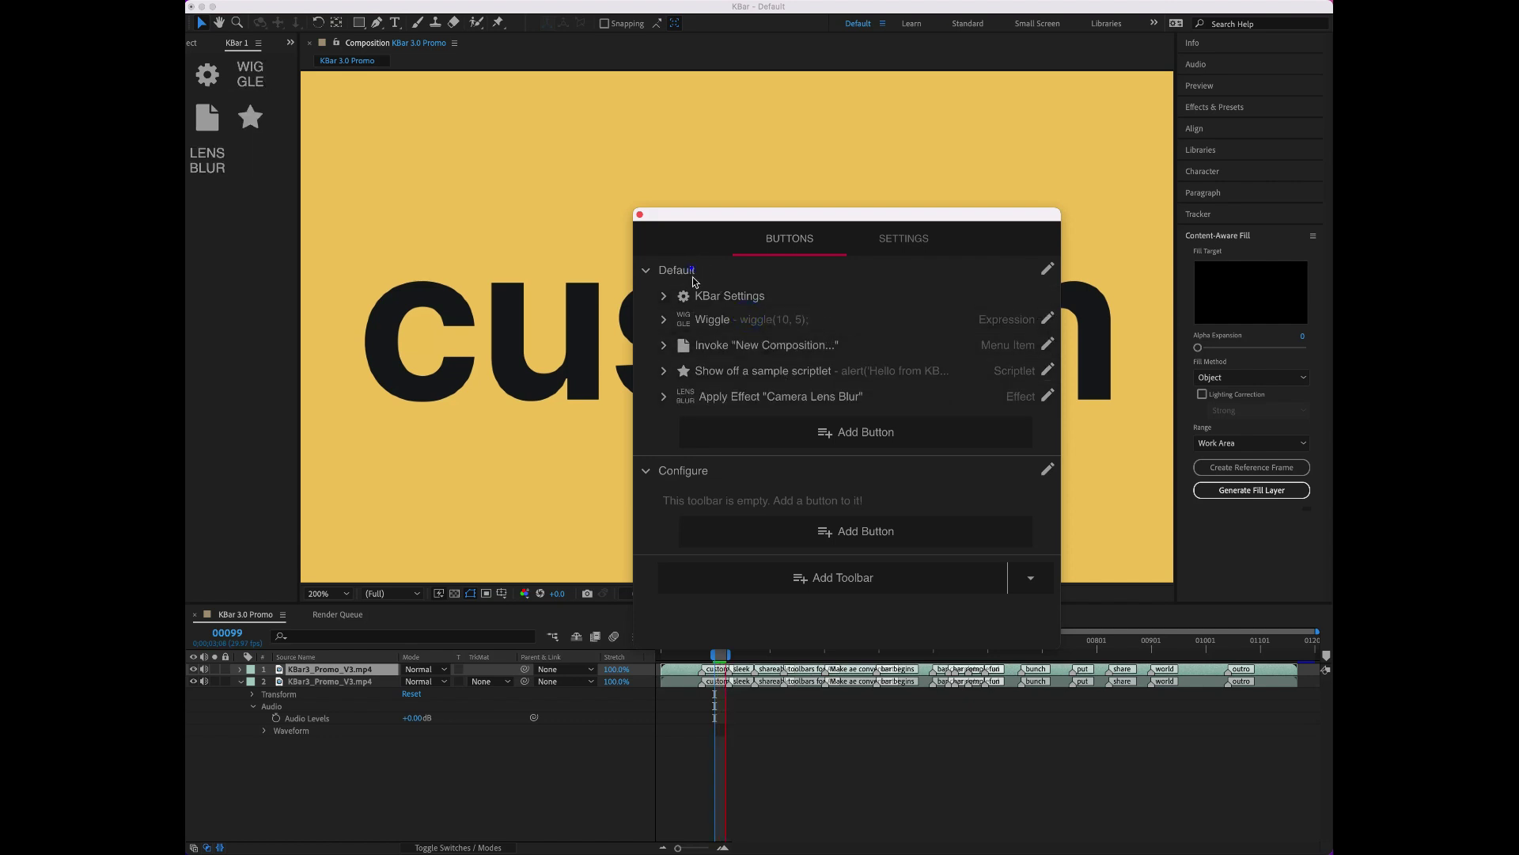
pyautogui.moveTo(694, 271); pyautogui.dragTo(690, 499)
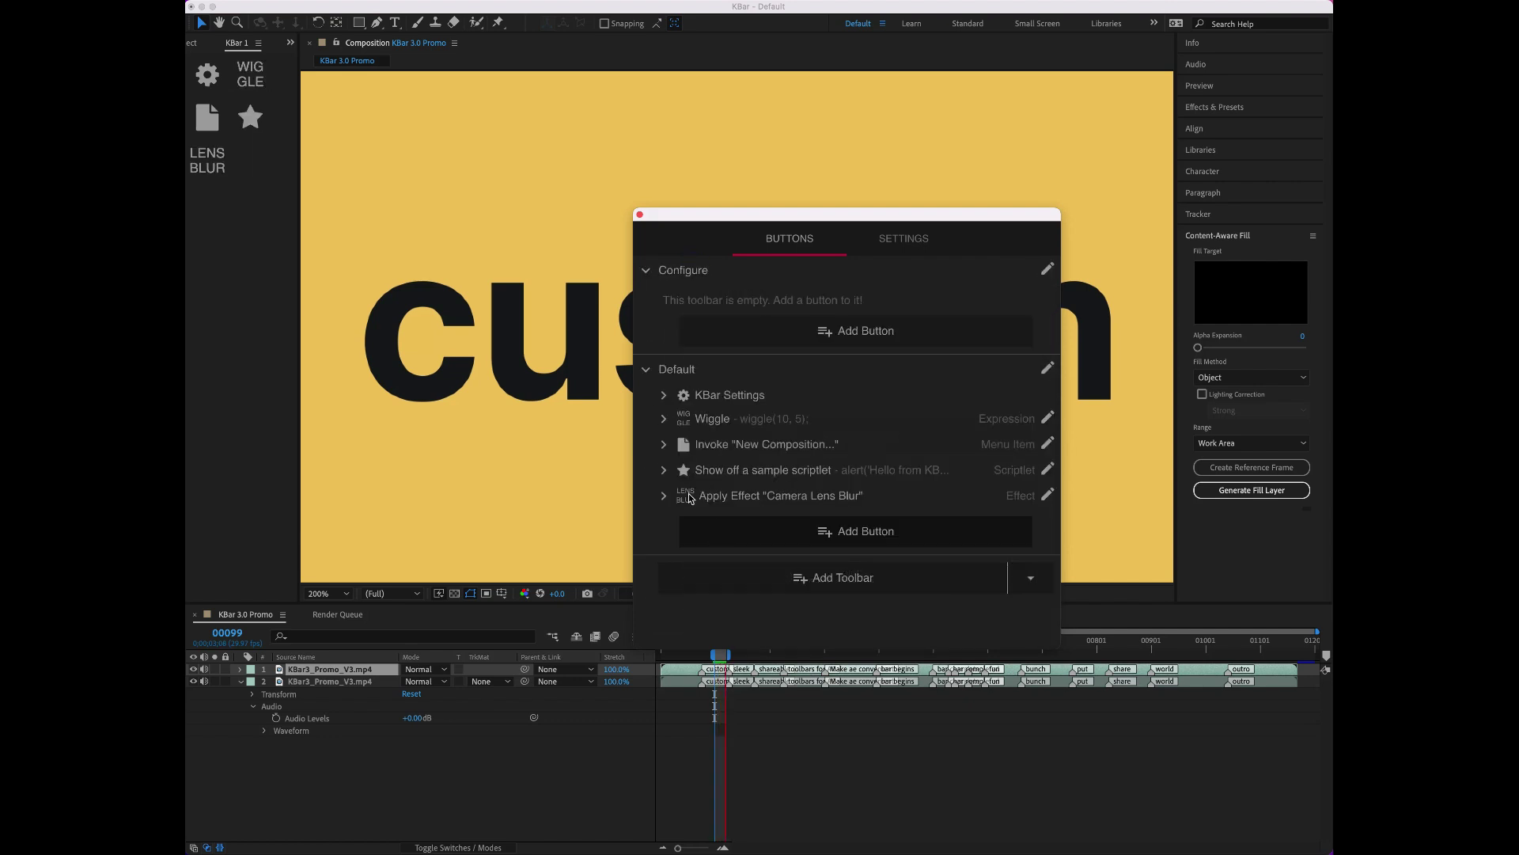
pyautogui.rightClick(262, 246)
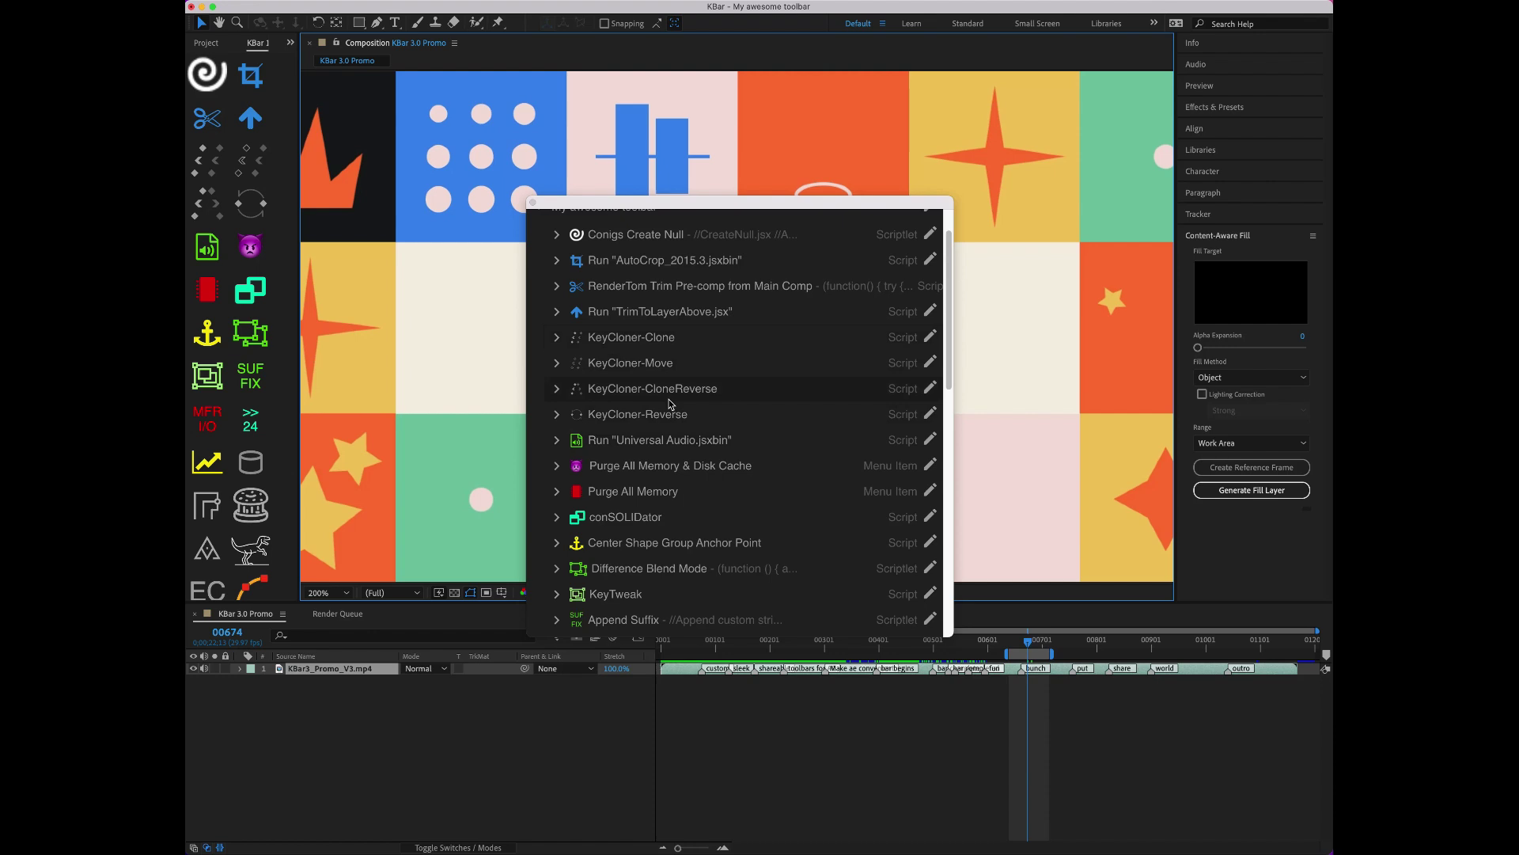
# - Assign KeyCloner-Reverse to Cmd and KeyCloner-Move to Shift under KeyCloner-Clone, previewing with Shift and Alt
pyautogui.click(557, 341)
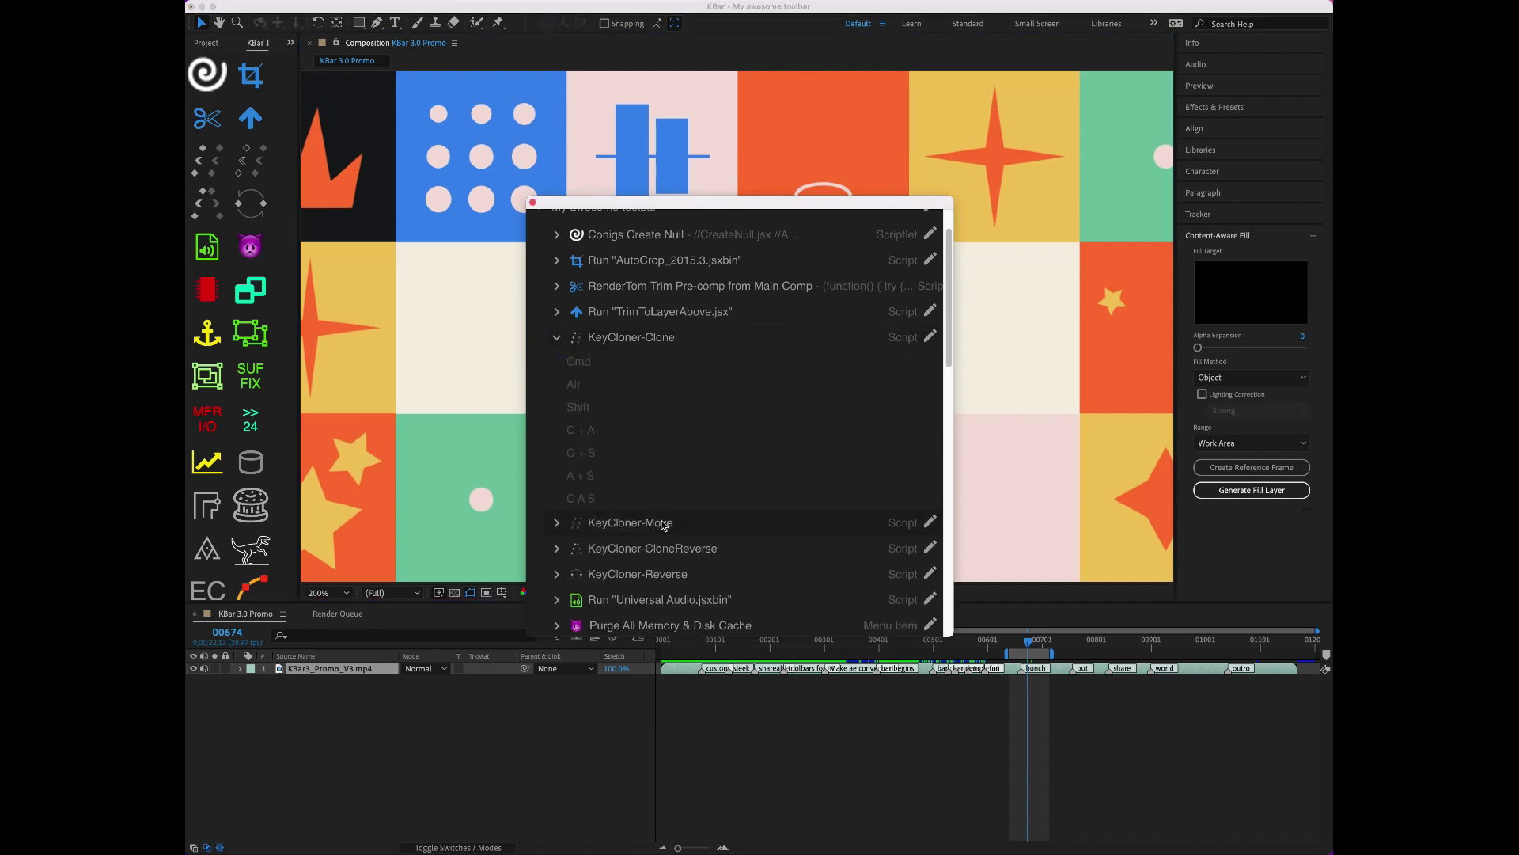
pyautogui.moveTo(644, 572)
pyautogui.mouseDown()
pyautogui.moveTo(696, 348)
pyautogui.moveTo(695, 364)
pyautogui.mouseUp()
pyautogui.moveTo(641, 525); pyautogui.dragTo(682, 483)
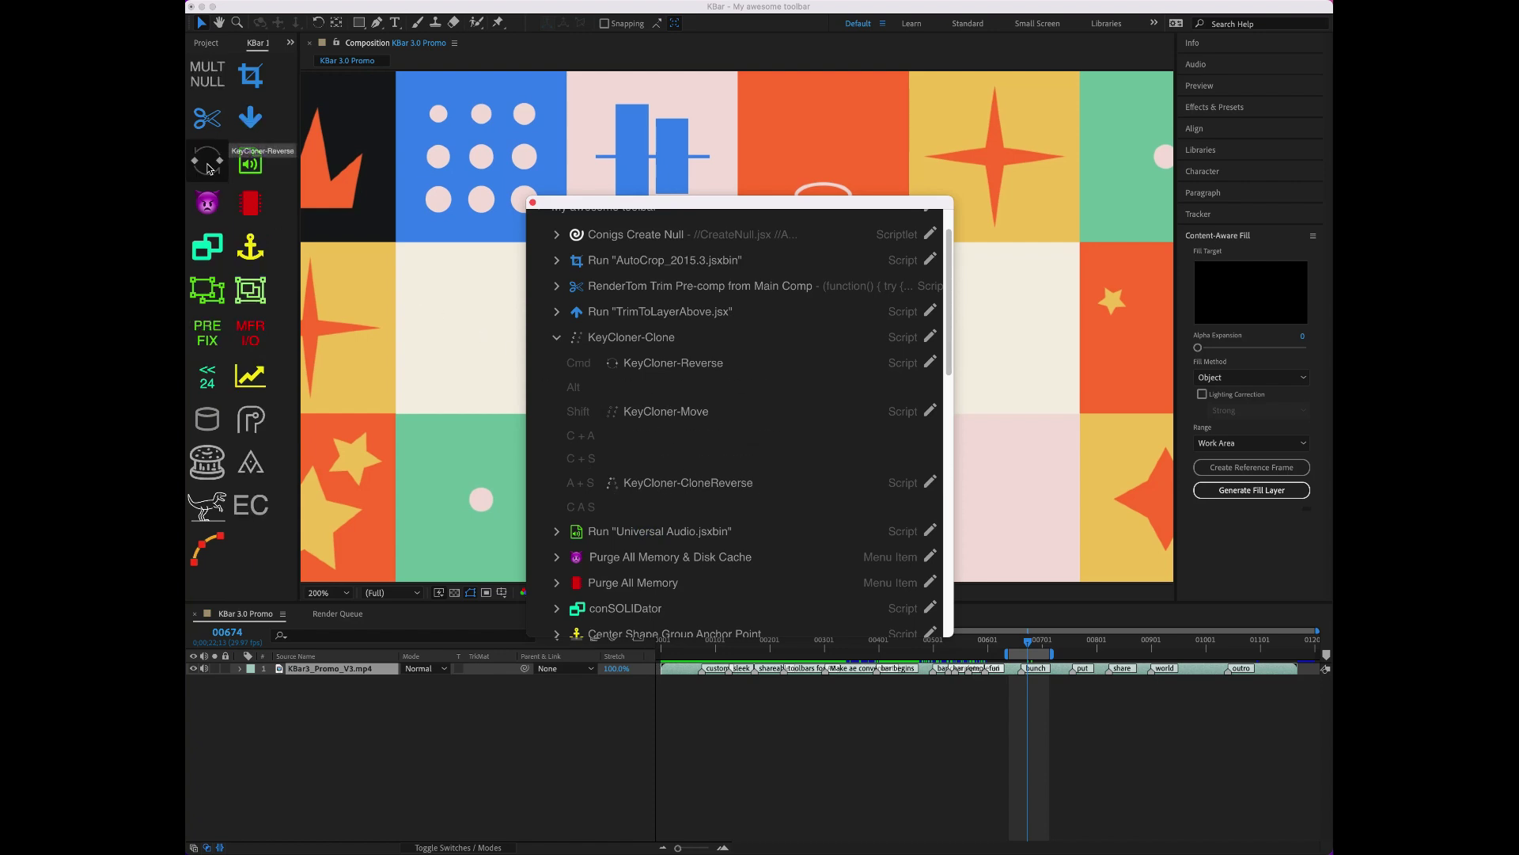
pyautogui.press('shift')
pyautogui.press('alt')
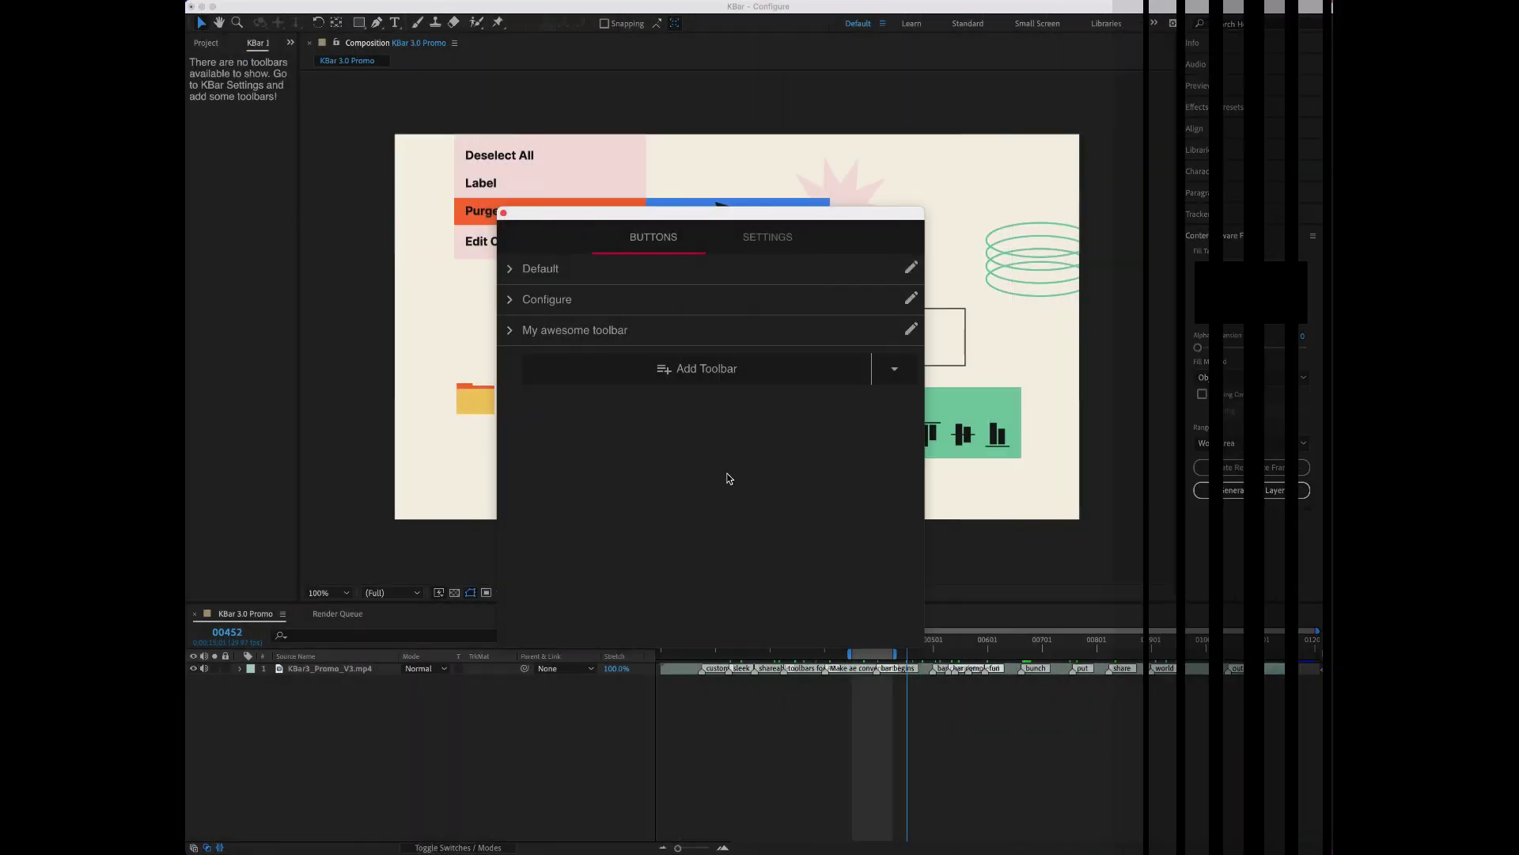
# - Start Import from directory and inspect the toolbar 1, 2 and 3 subfolders
pyautogui.click(897, 370)
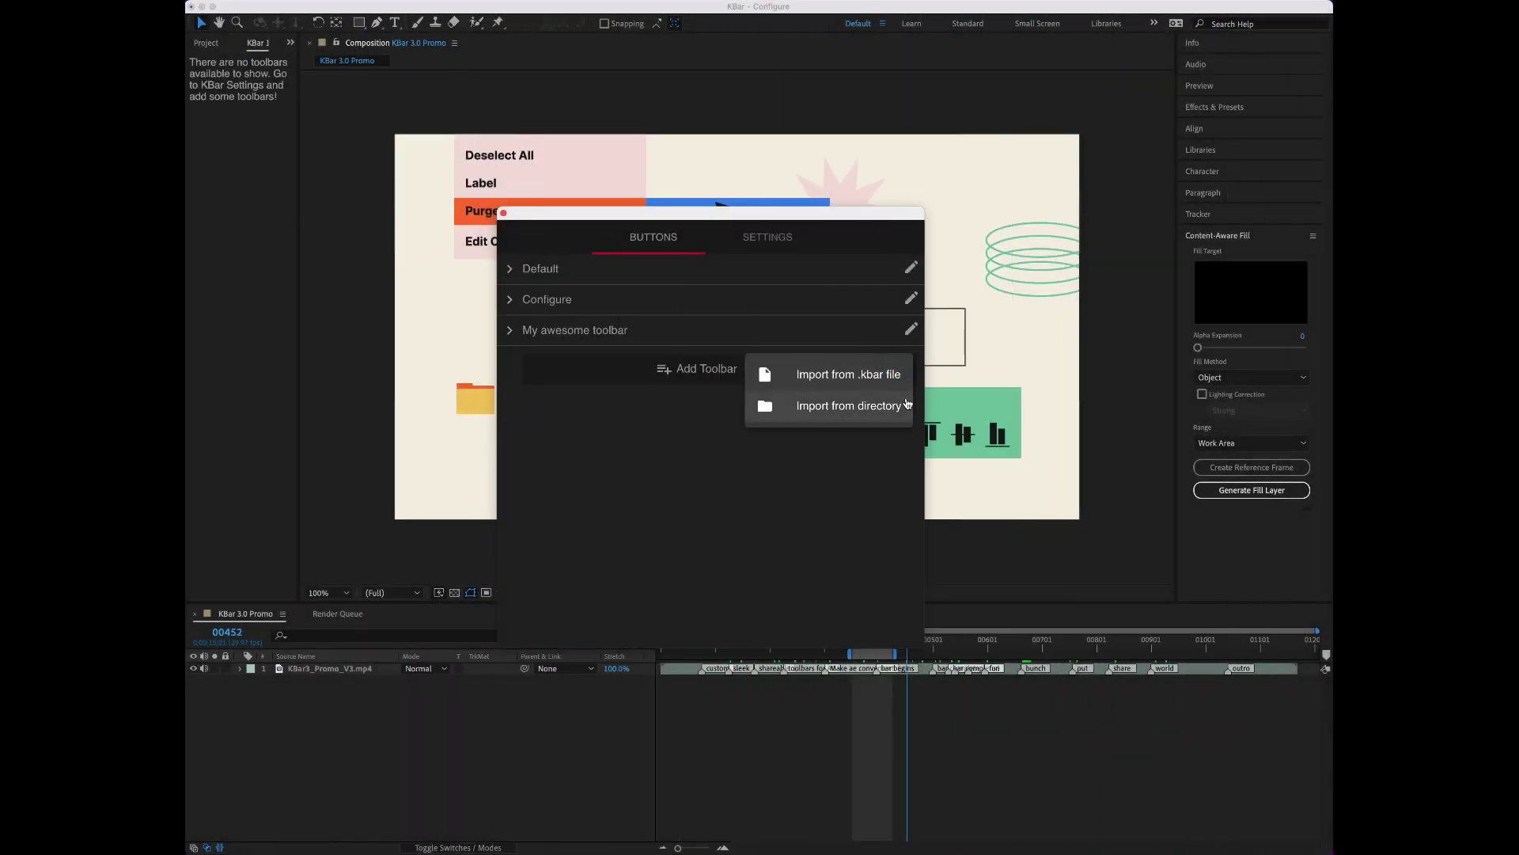
pyautogui.click(849, 417)
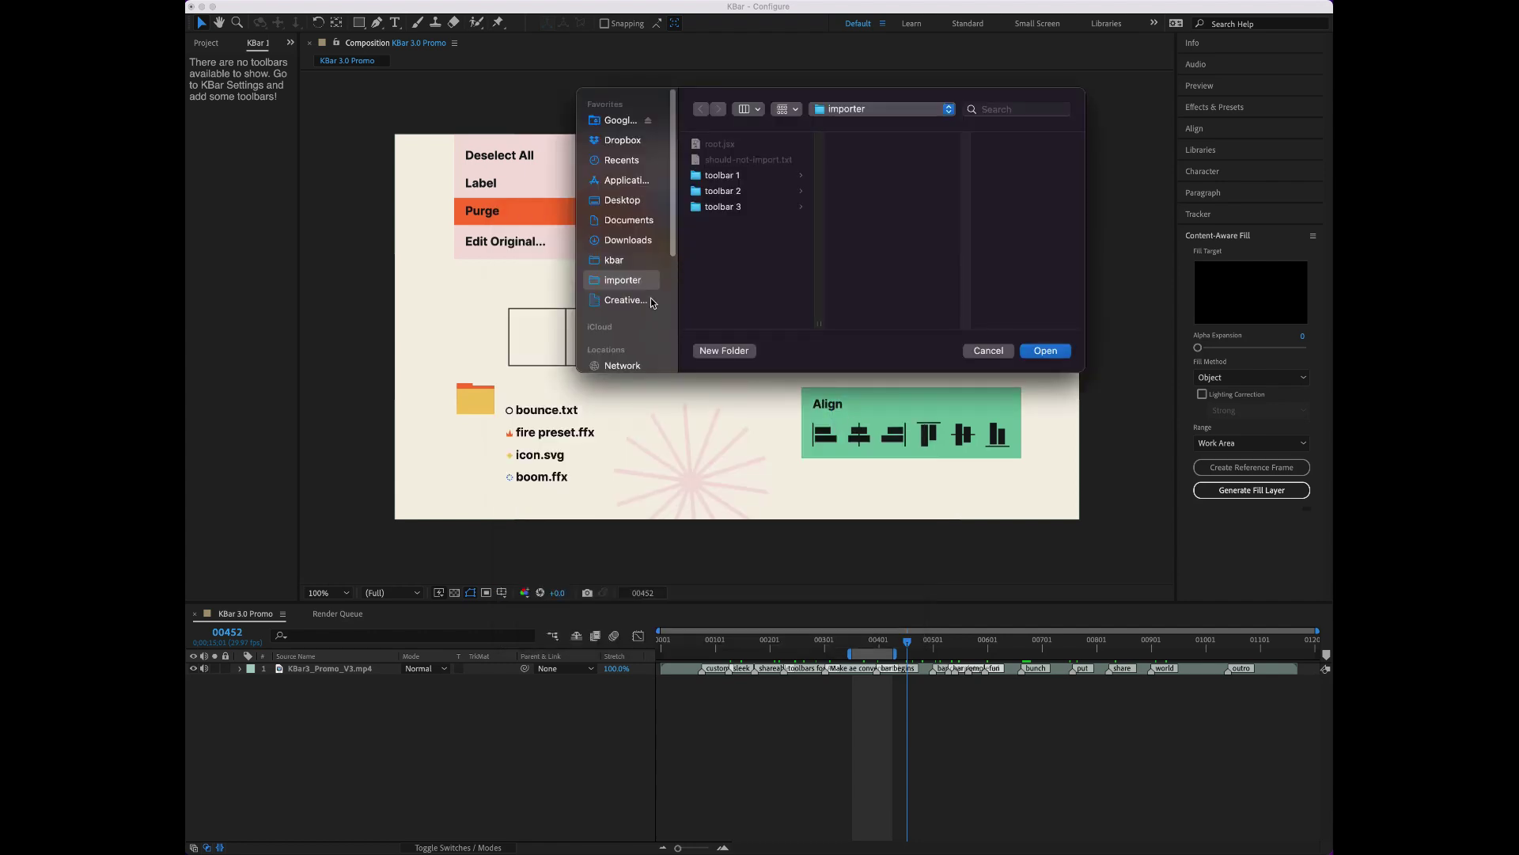
pyautogui.click(749, 176)
pyautogui.click(754, 192)
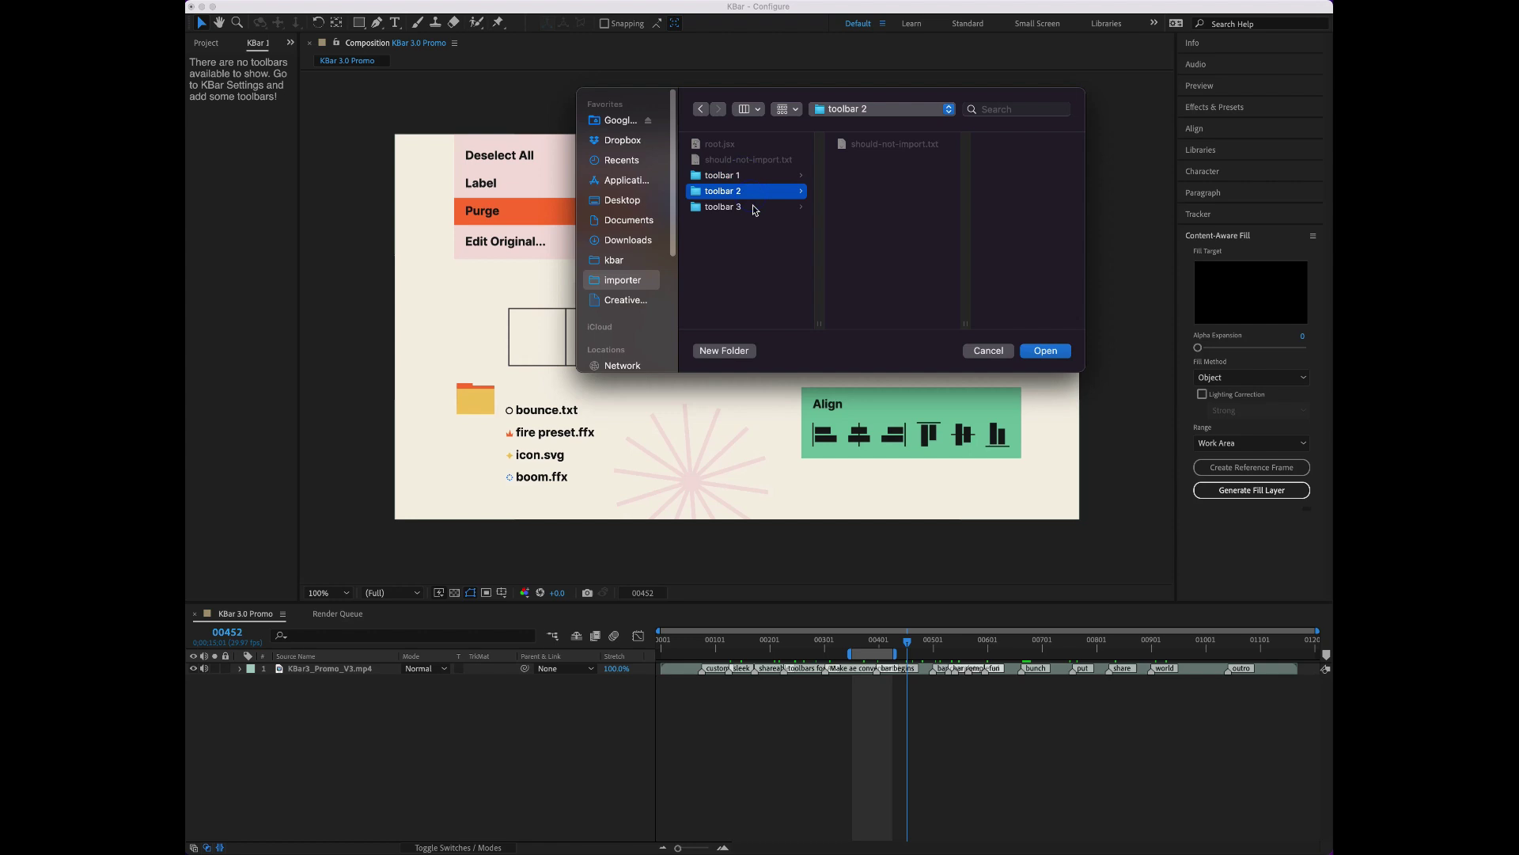
pyautogui.click(754, 208)
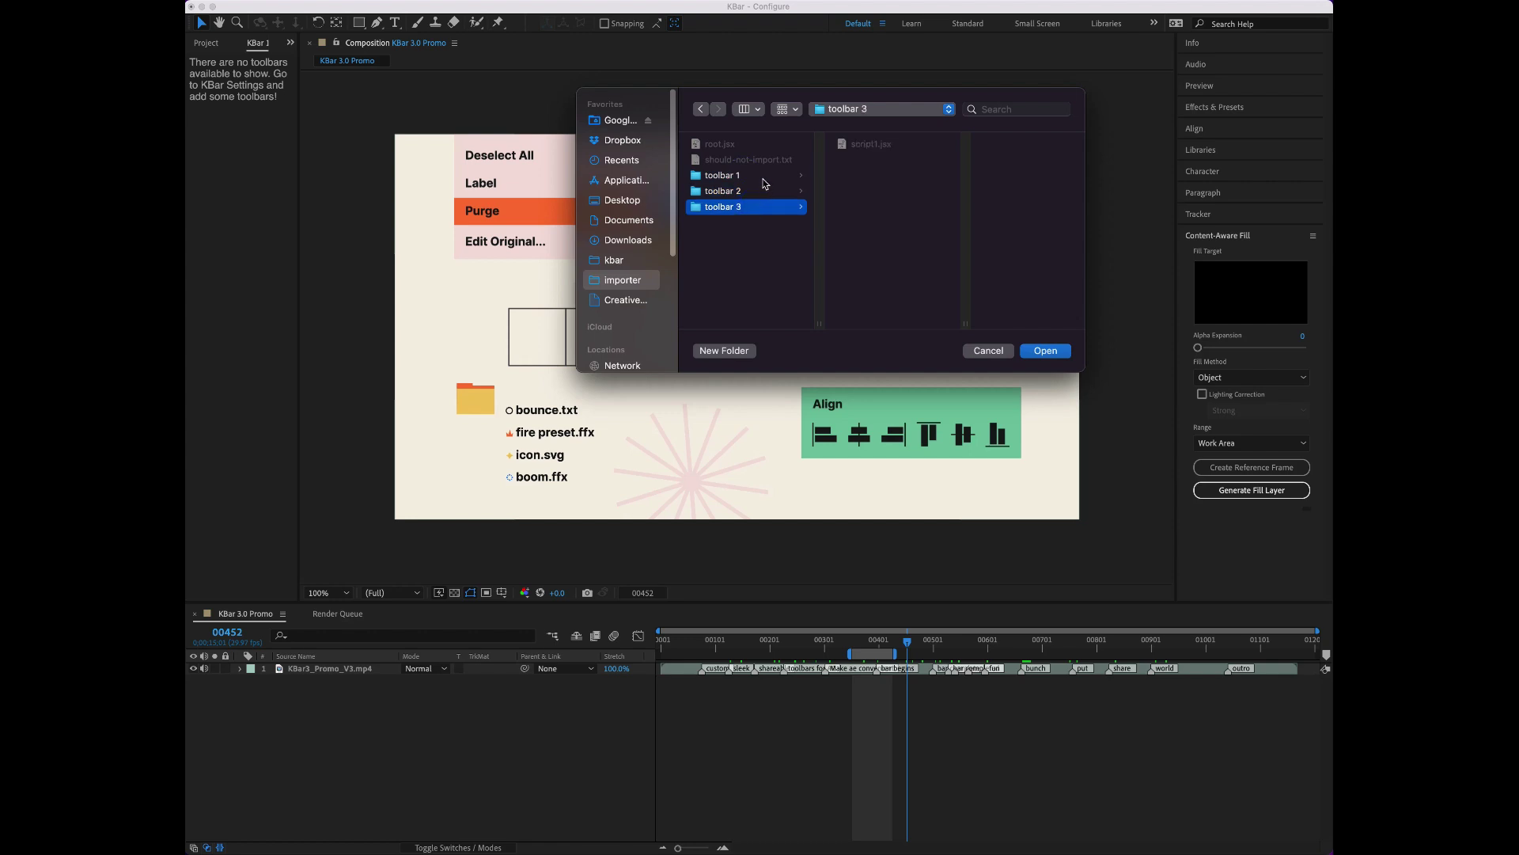
# - Select the importer folder and import the toolbars it contains
pyautogui.click(763, 179)
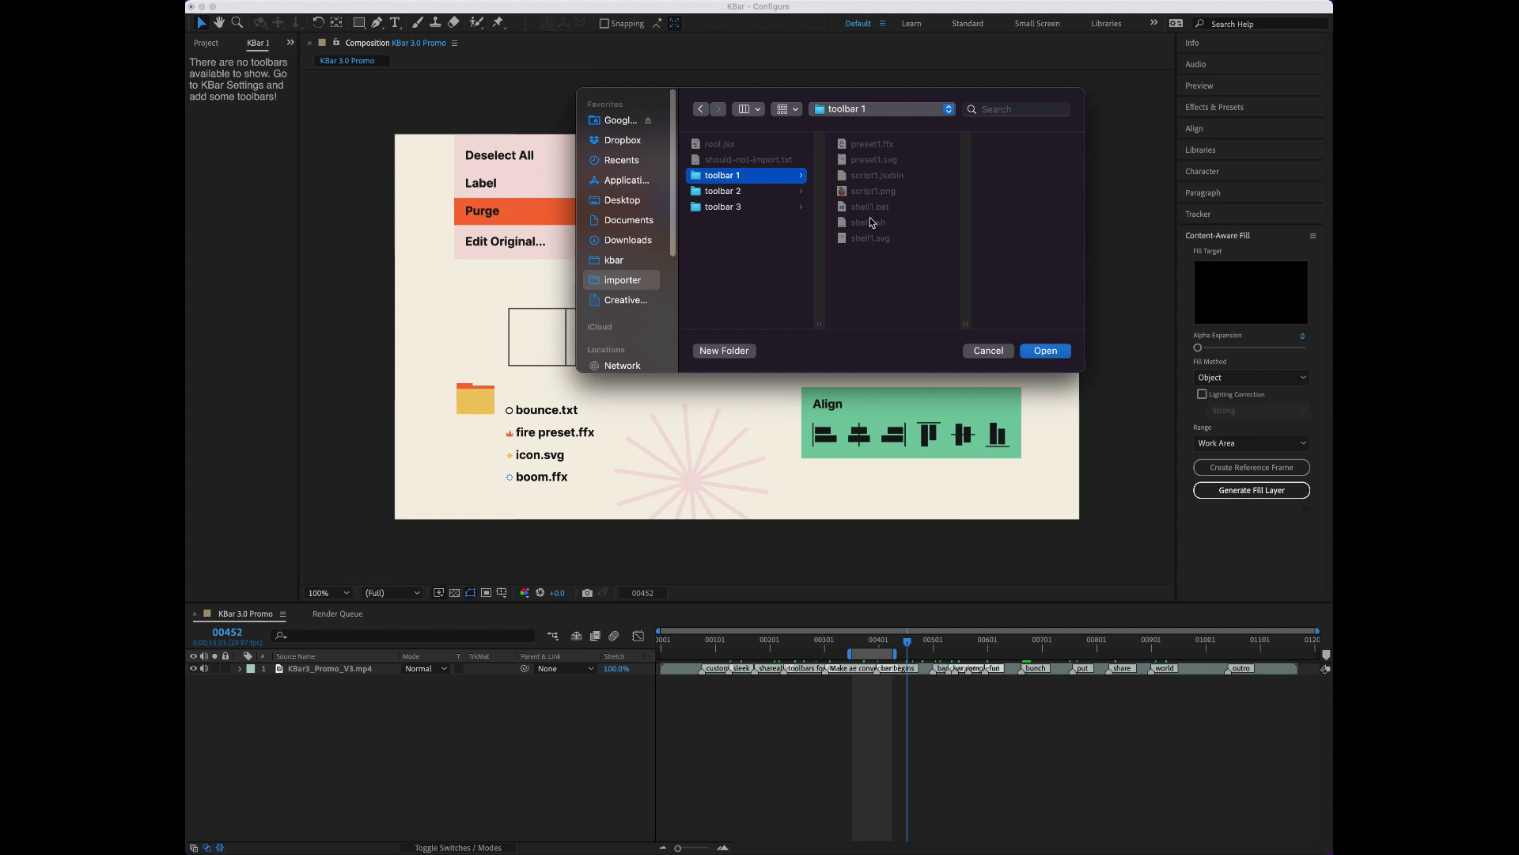
pyautogui.click(758, 192)
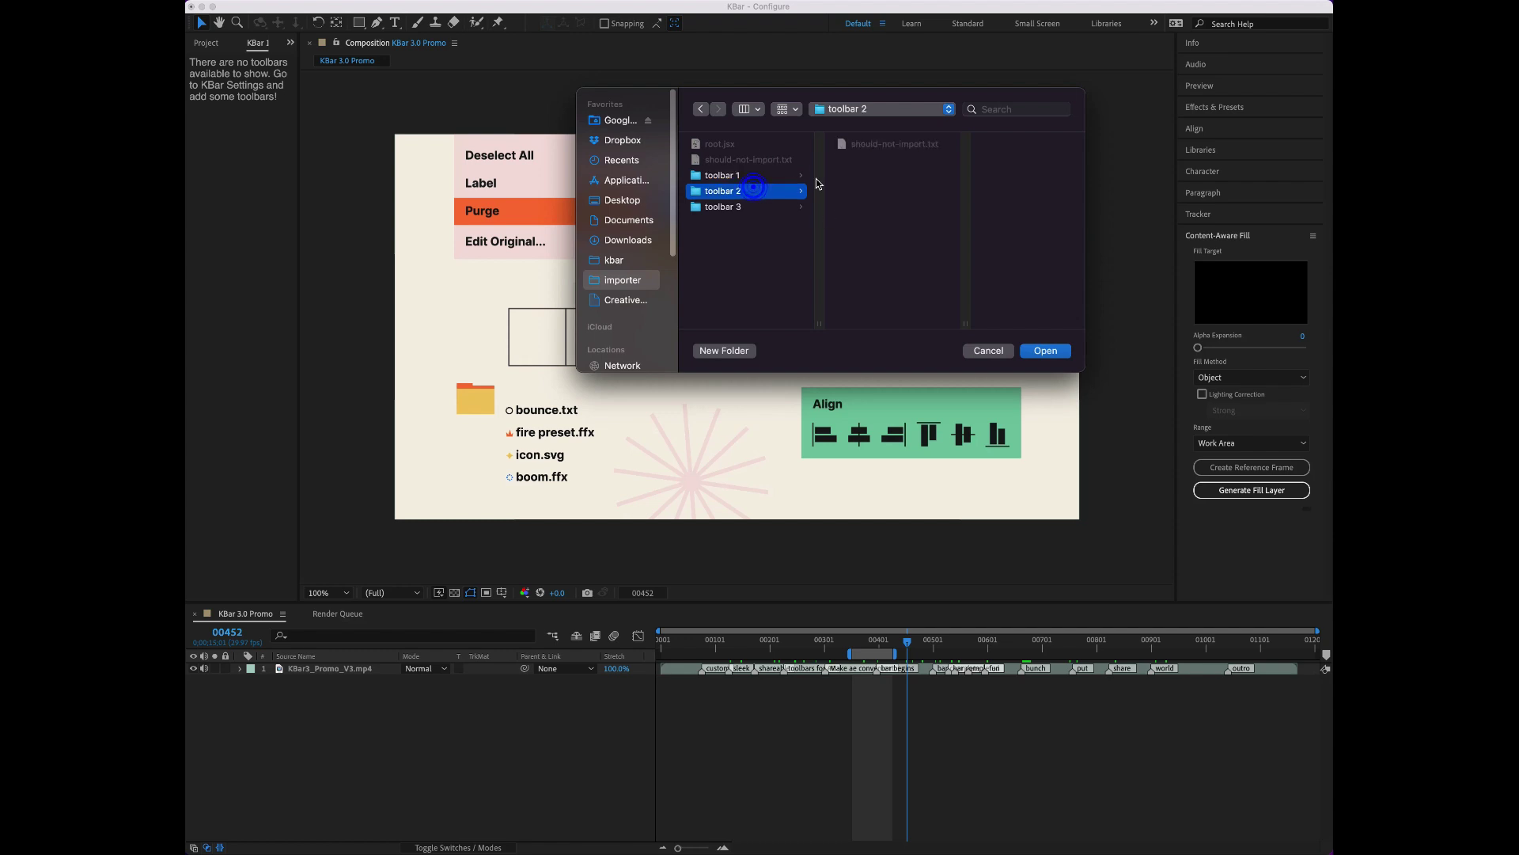
pyautogui.click(744, 207)
pyautogui.click(746, 177)
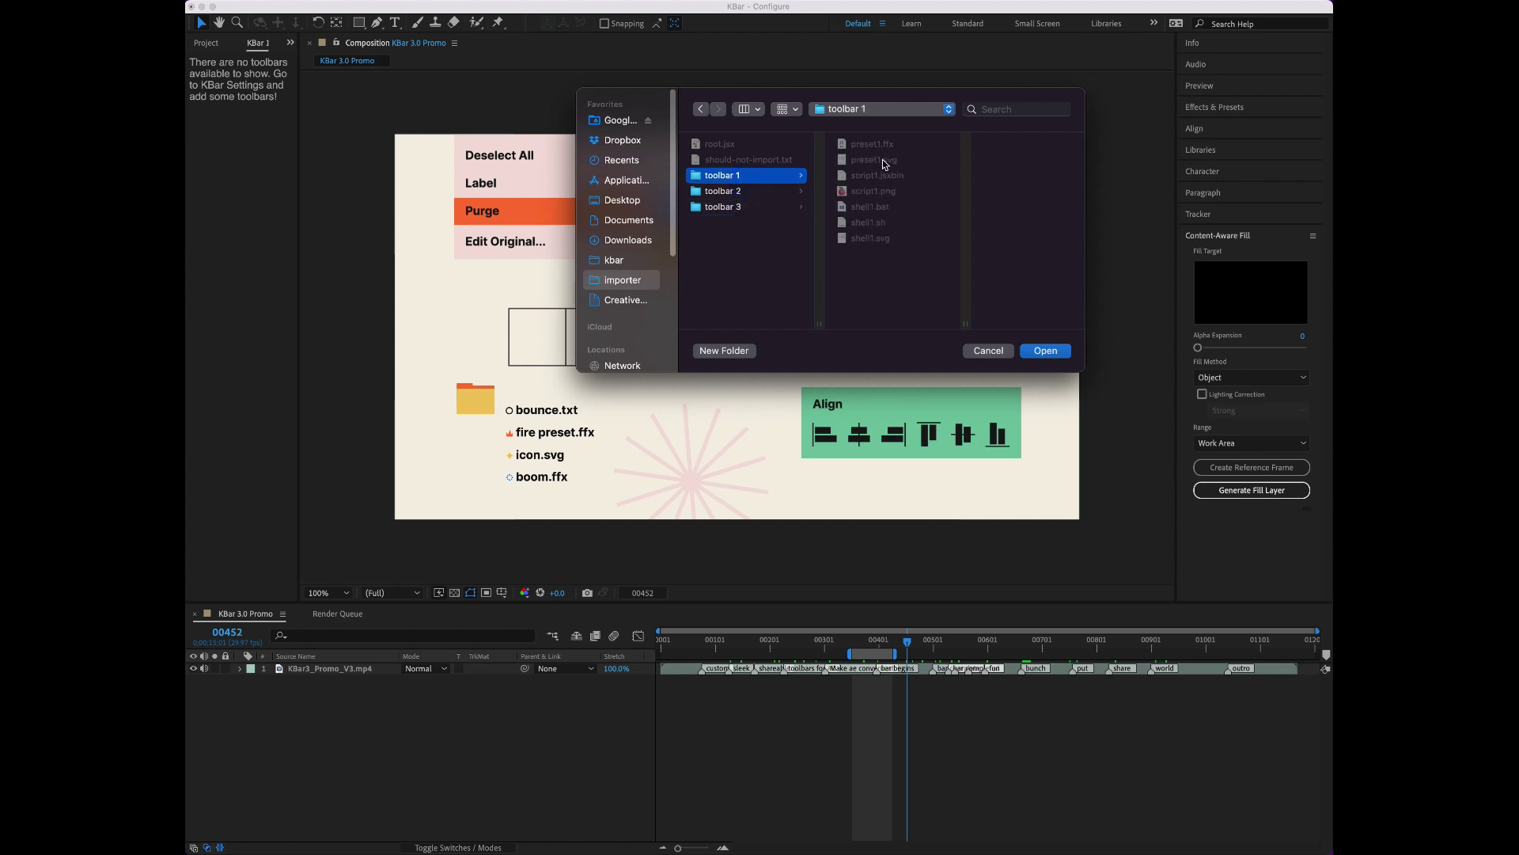
pyautogui.click(623, 281)
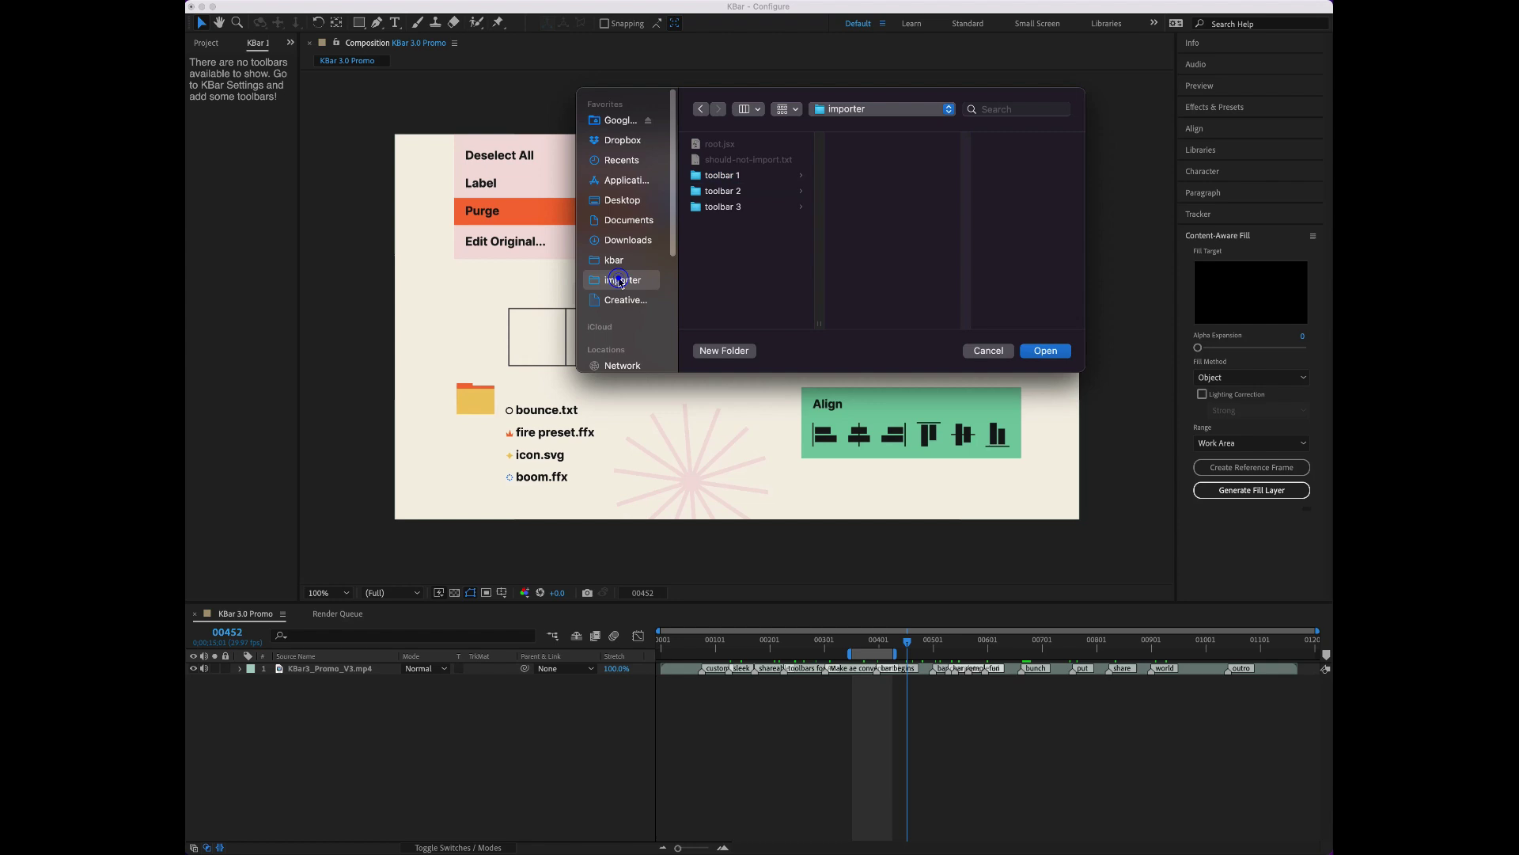
pyautogui.click(1043, 350)
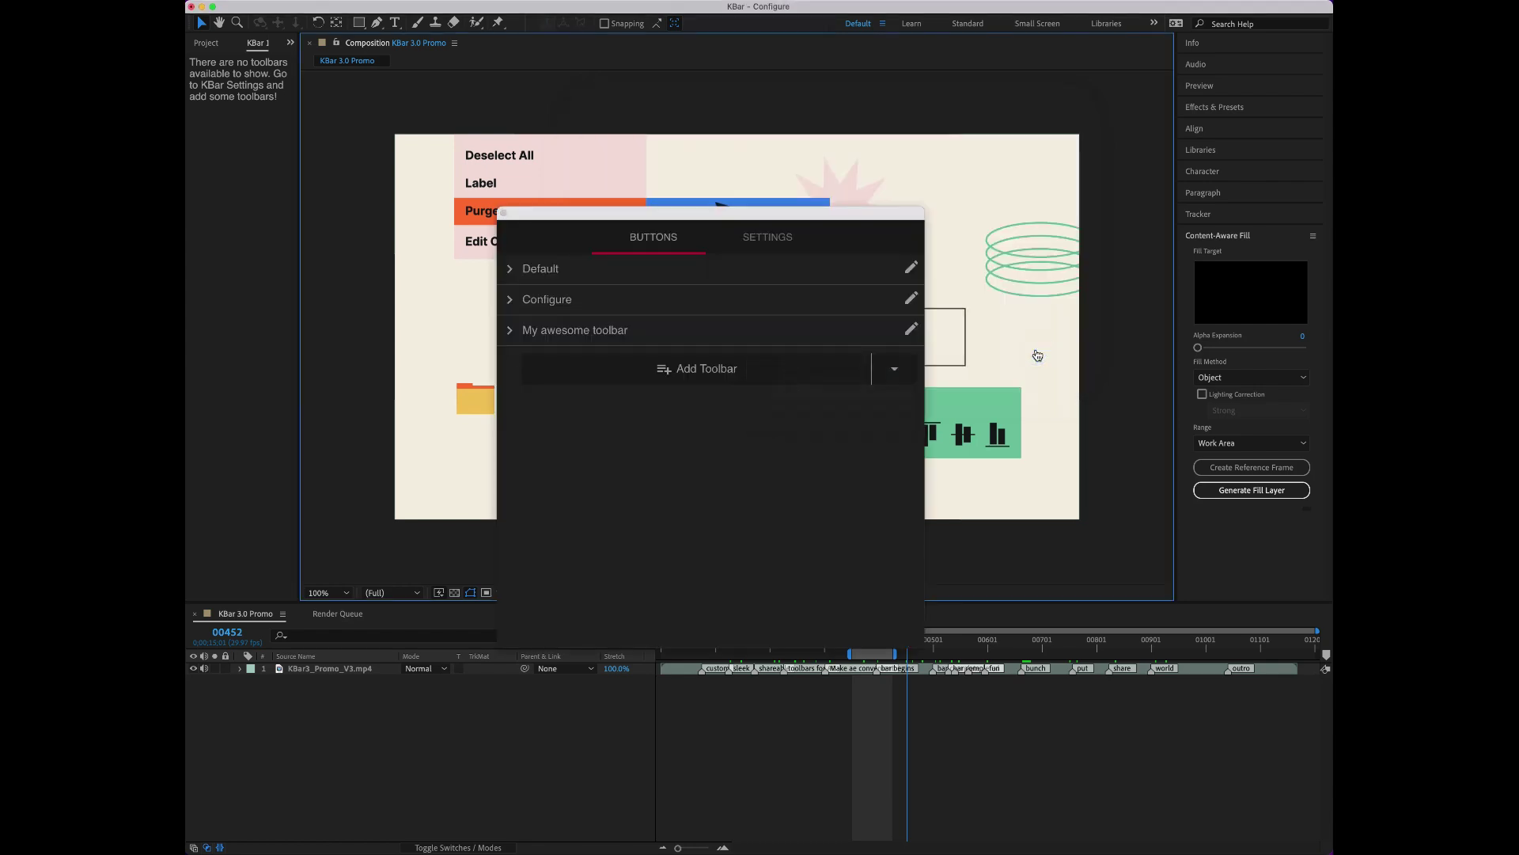
# - Scroll to My awesome toolbar and open its pencil menu to reach Export
pyautogui.scroll(-4, 763, 469)
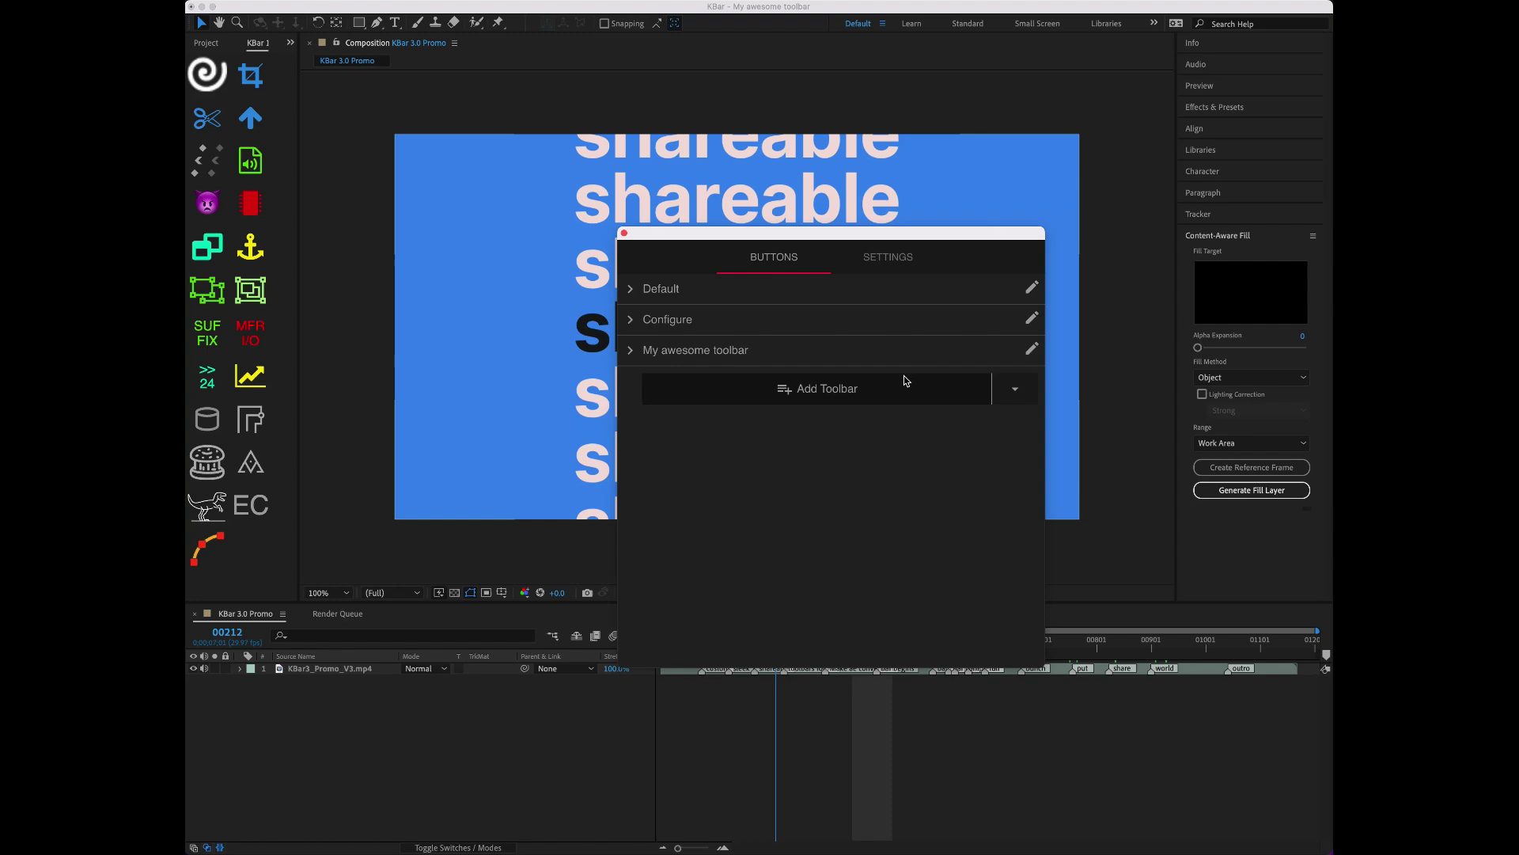
pyautogui.click(1032, 351)
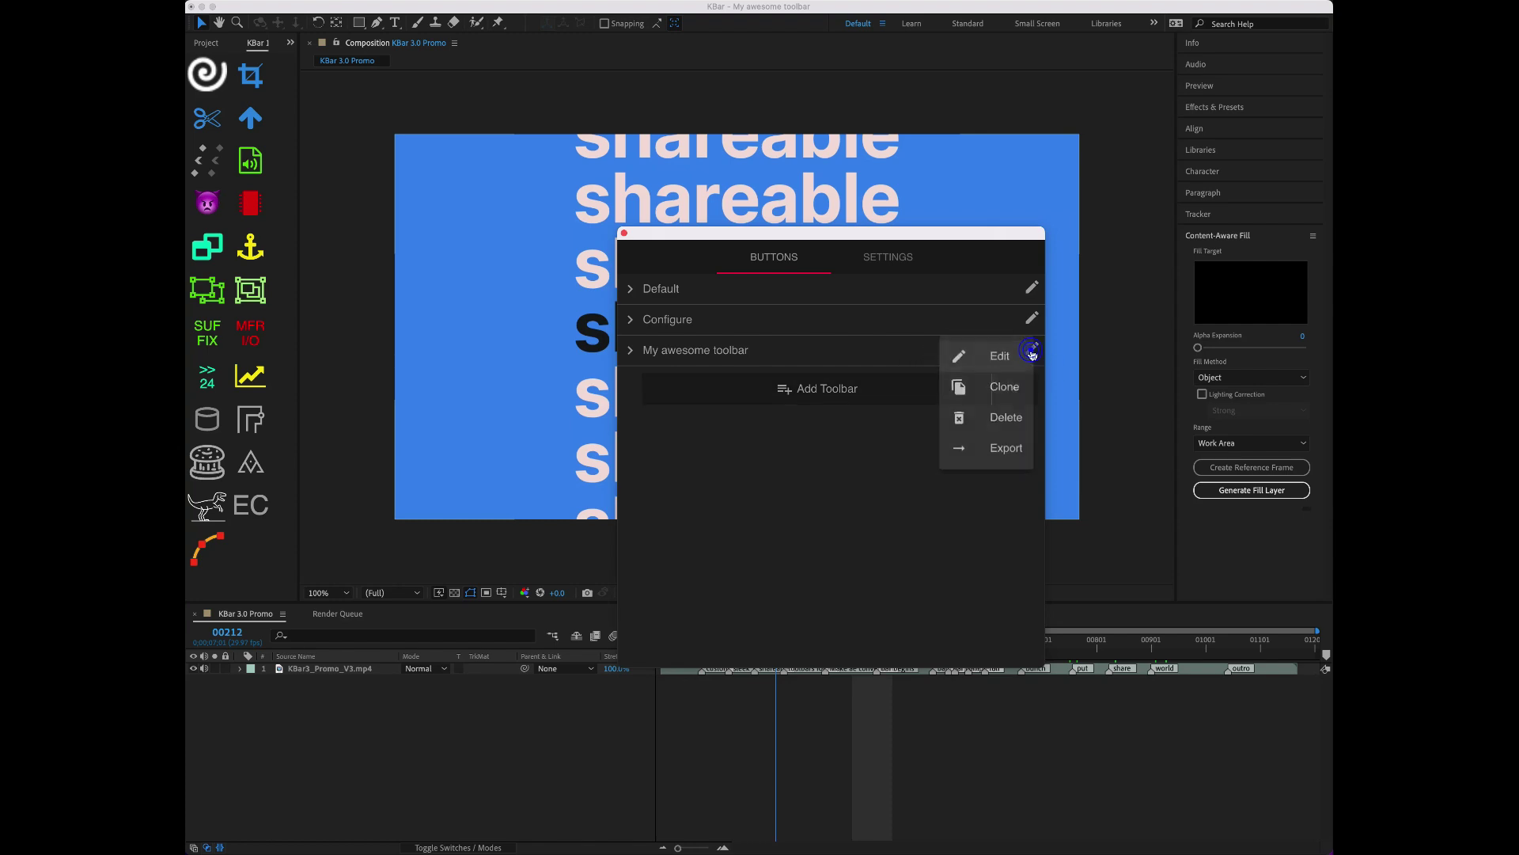
pyautogui.click(1006, 450)
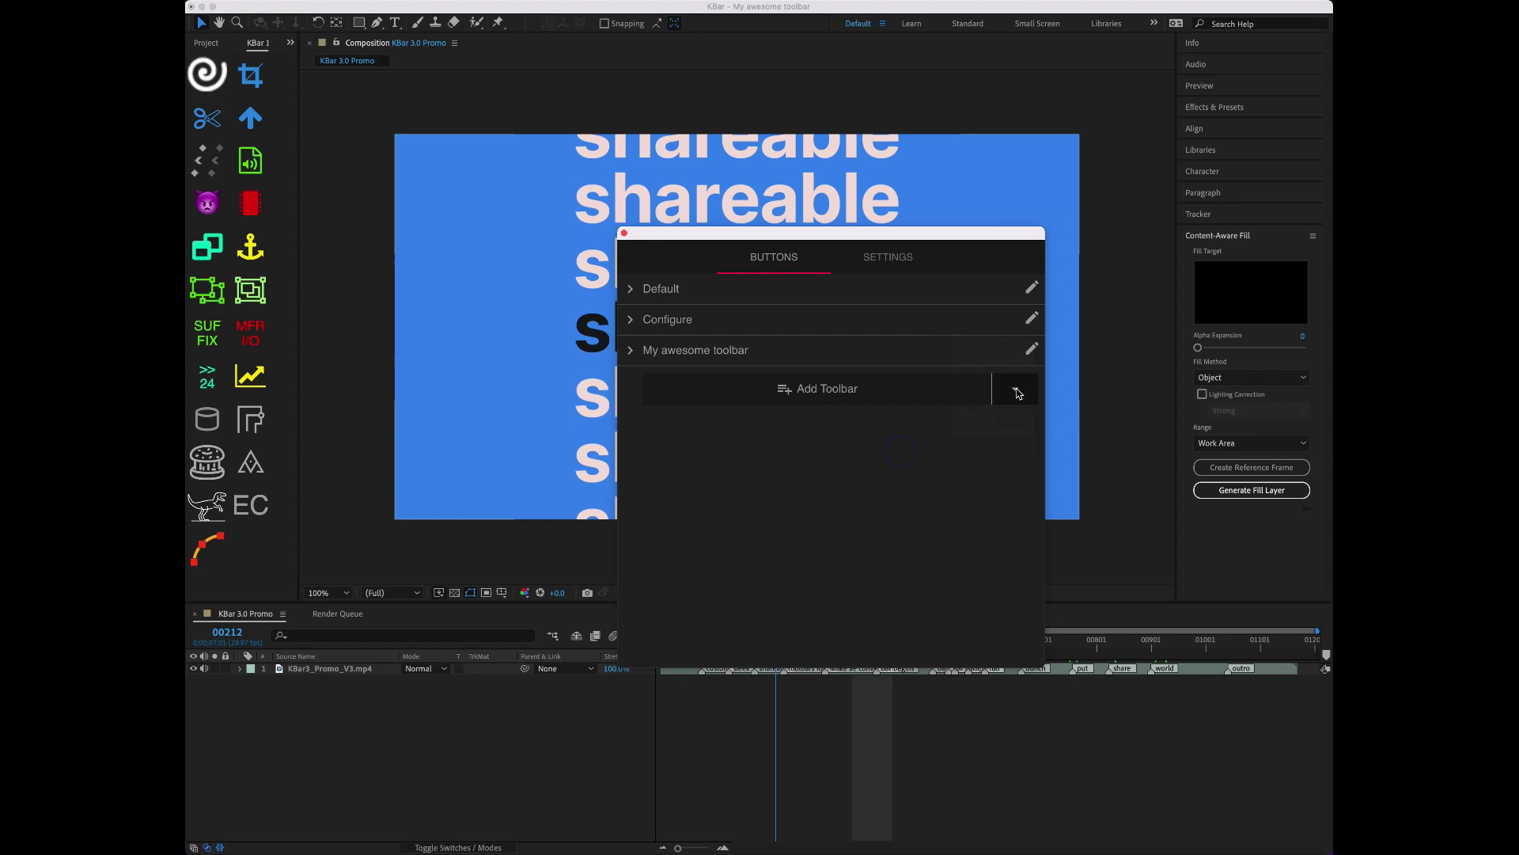
pyautogui.click(1021, 389)
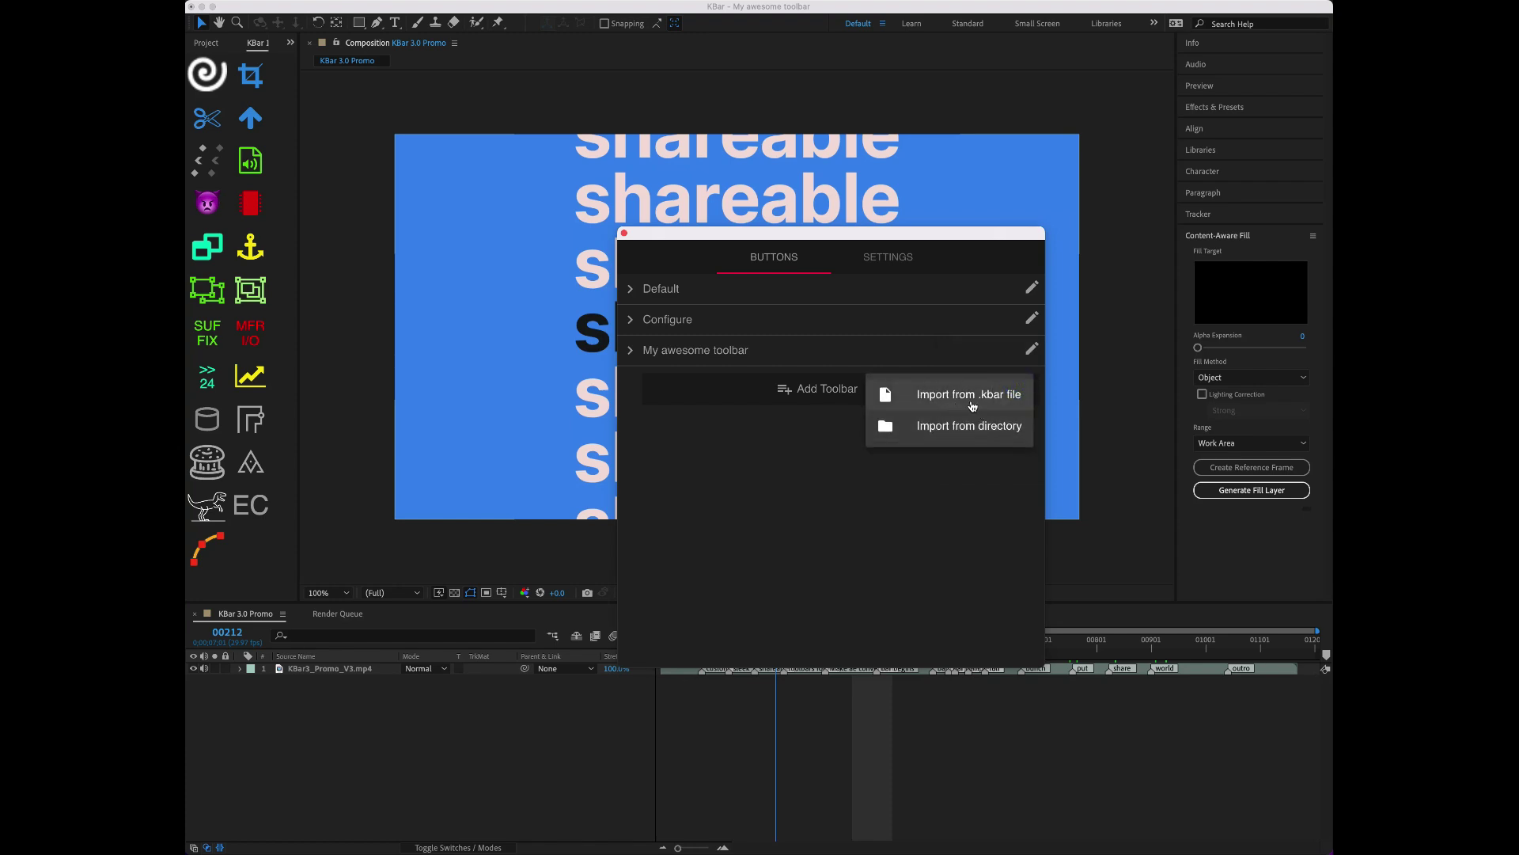
pyautogui.click(827, 447)
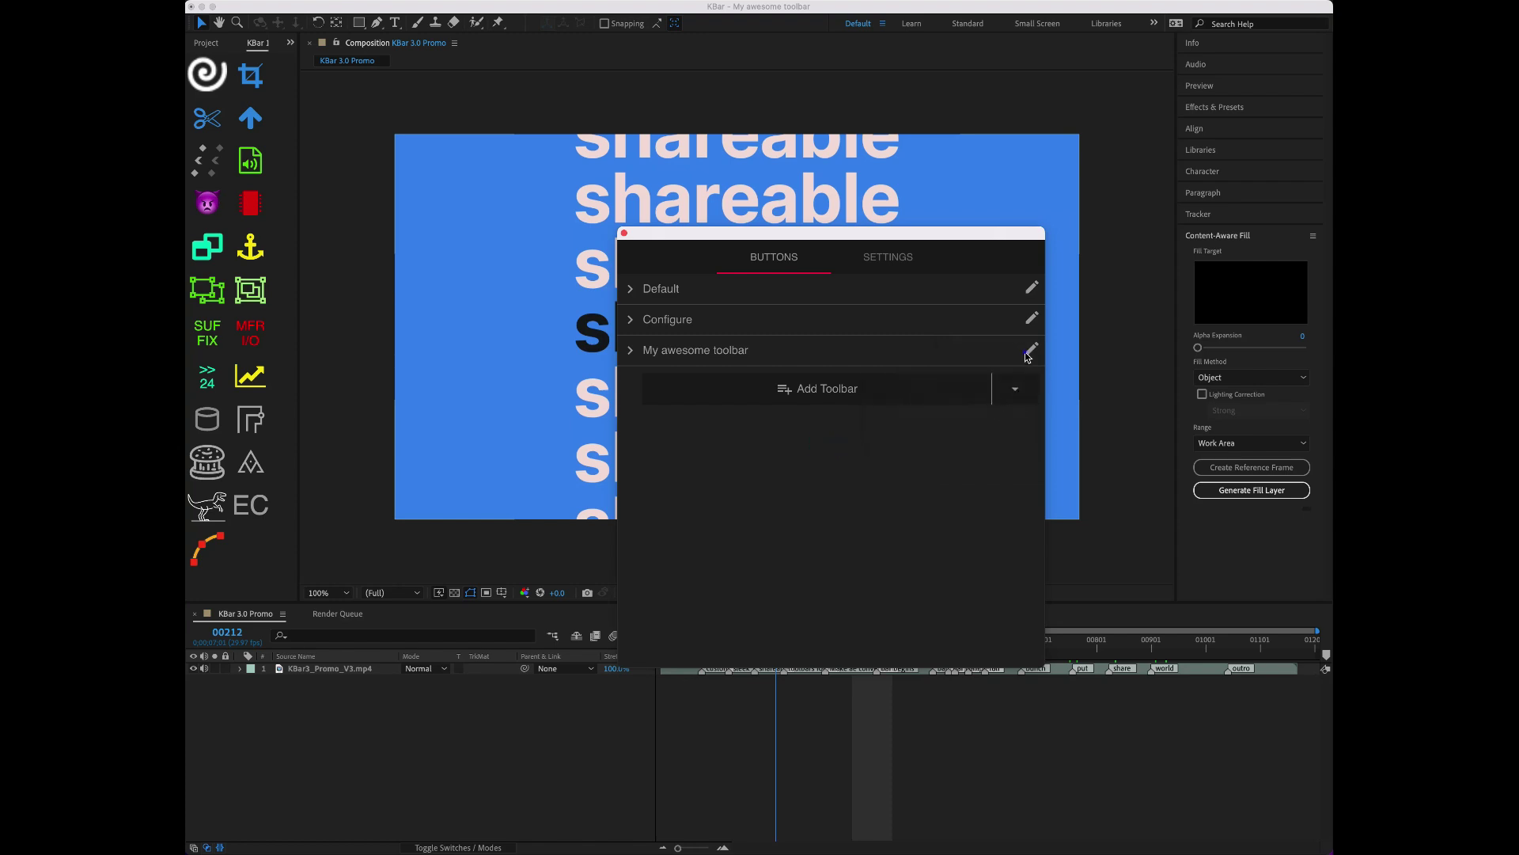
pyautogui.click(1030, 350)
# - Export My awesome toolbar with notes 'My awesome to' as export.kbar in the KBar exports folder
pyautogui.click(999, 451)
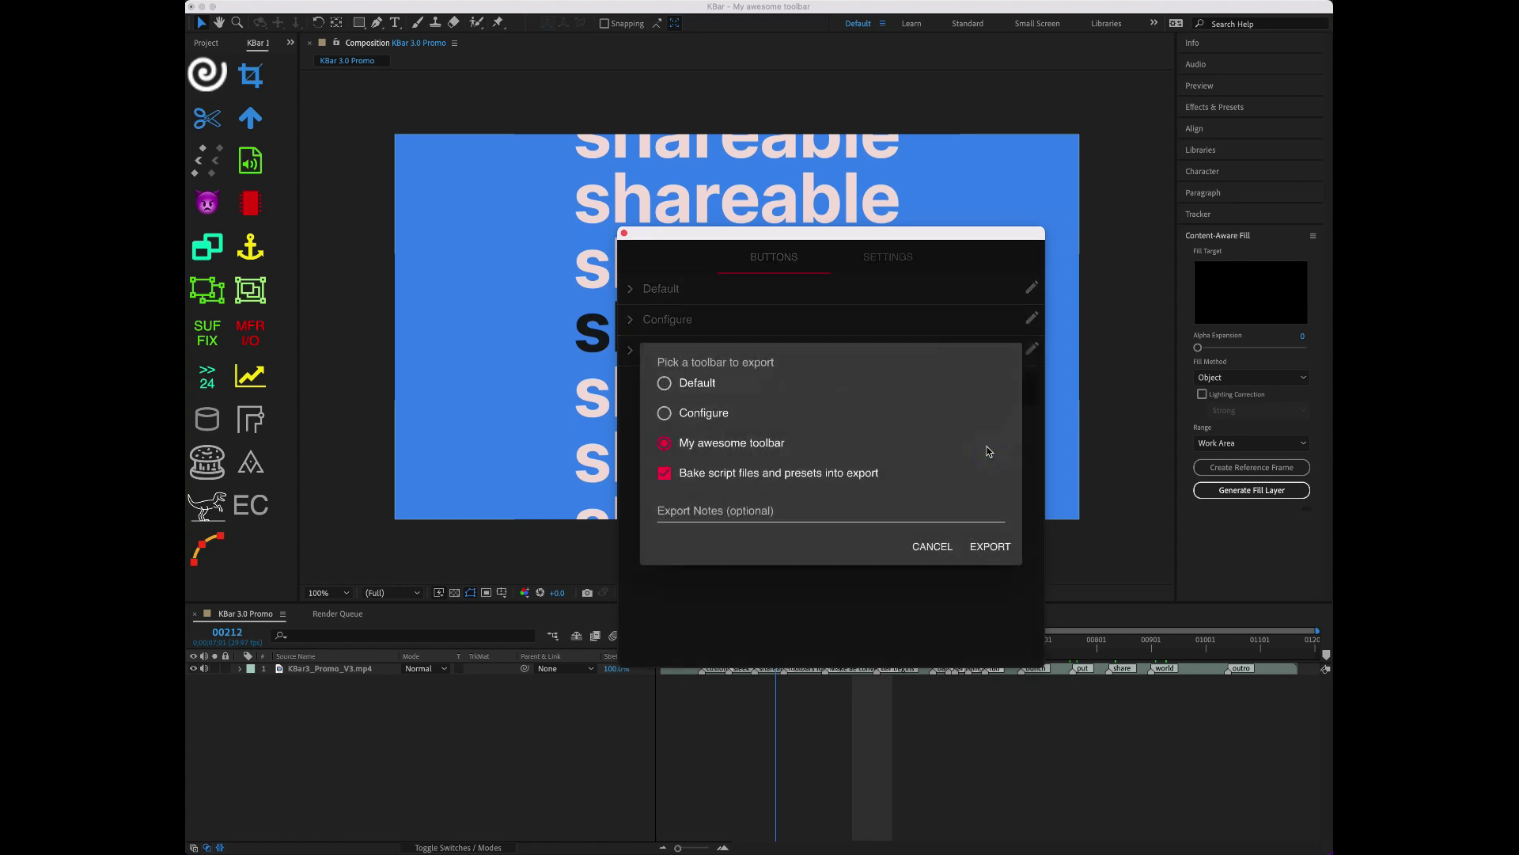
pyautogui.click(801, 515)
pyautogui.write('My awesome toolbar!!!')
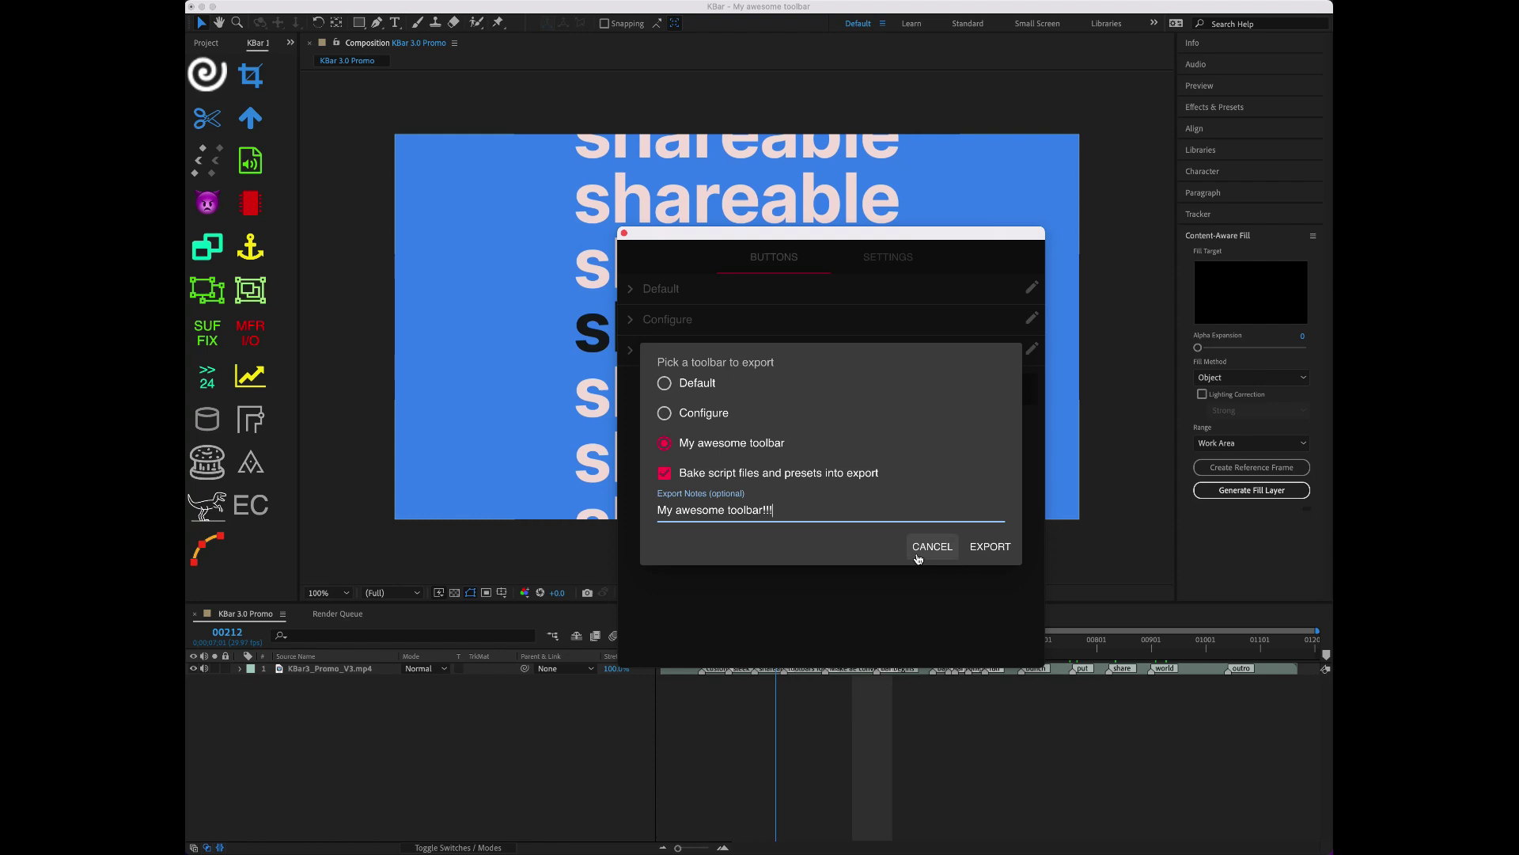
pyautogui.click(983, 554)
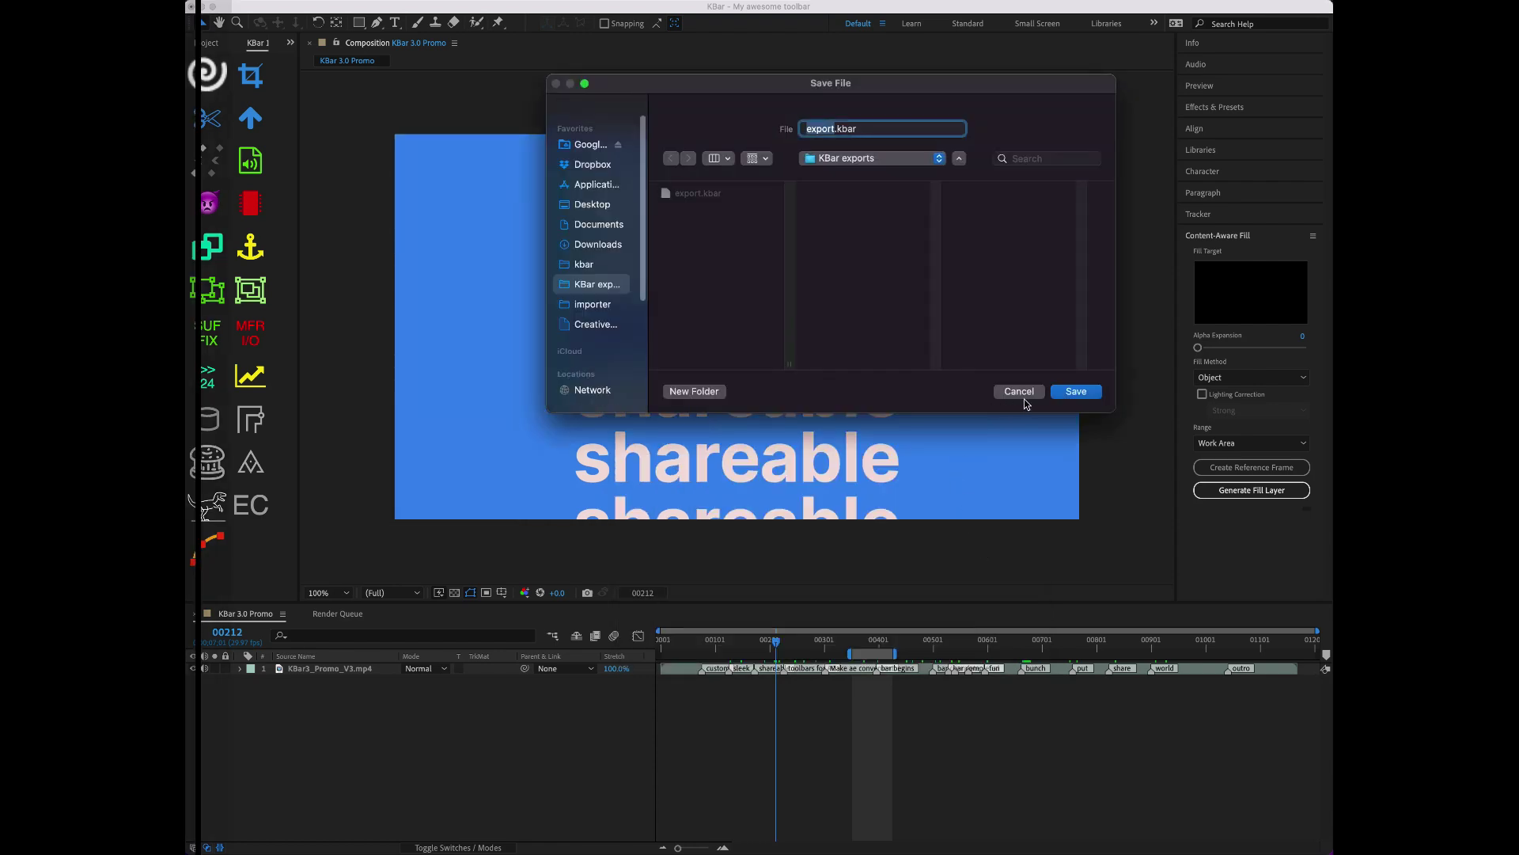
pyautogui.click(1022, 395)
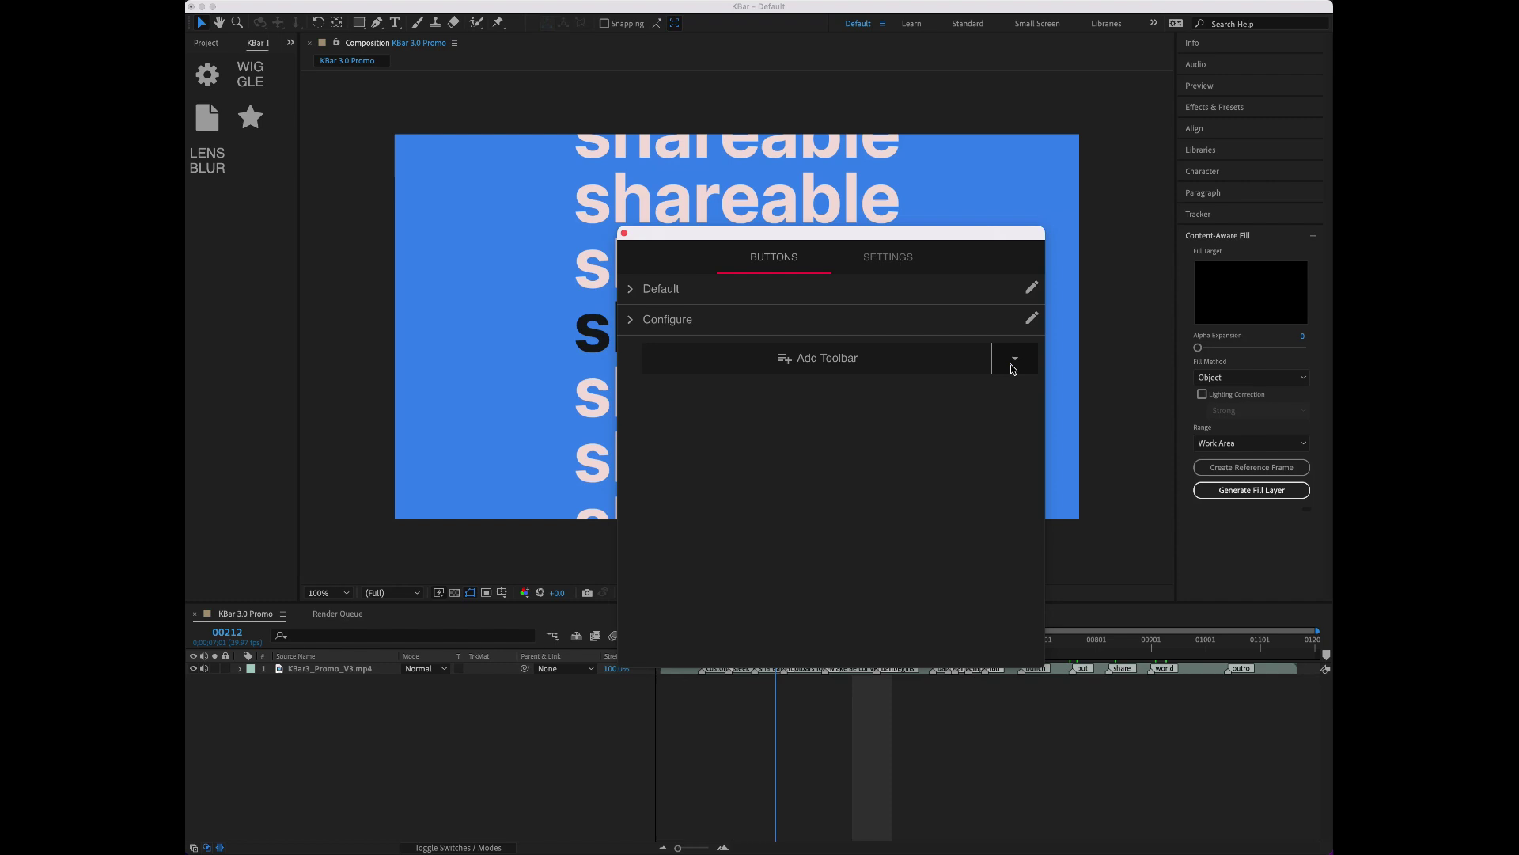
# - Import export.kbar as a .kbar file, restoring My awesome toolbar and its buttons
pyautogui.click(1013, 370)
pyautogui.click(984, 366)
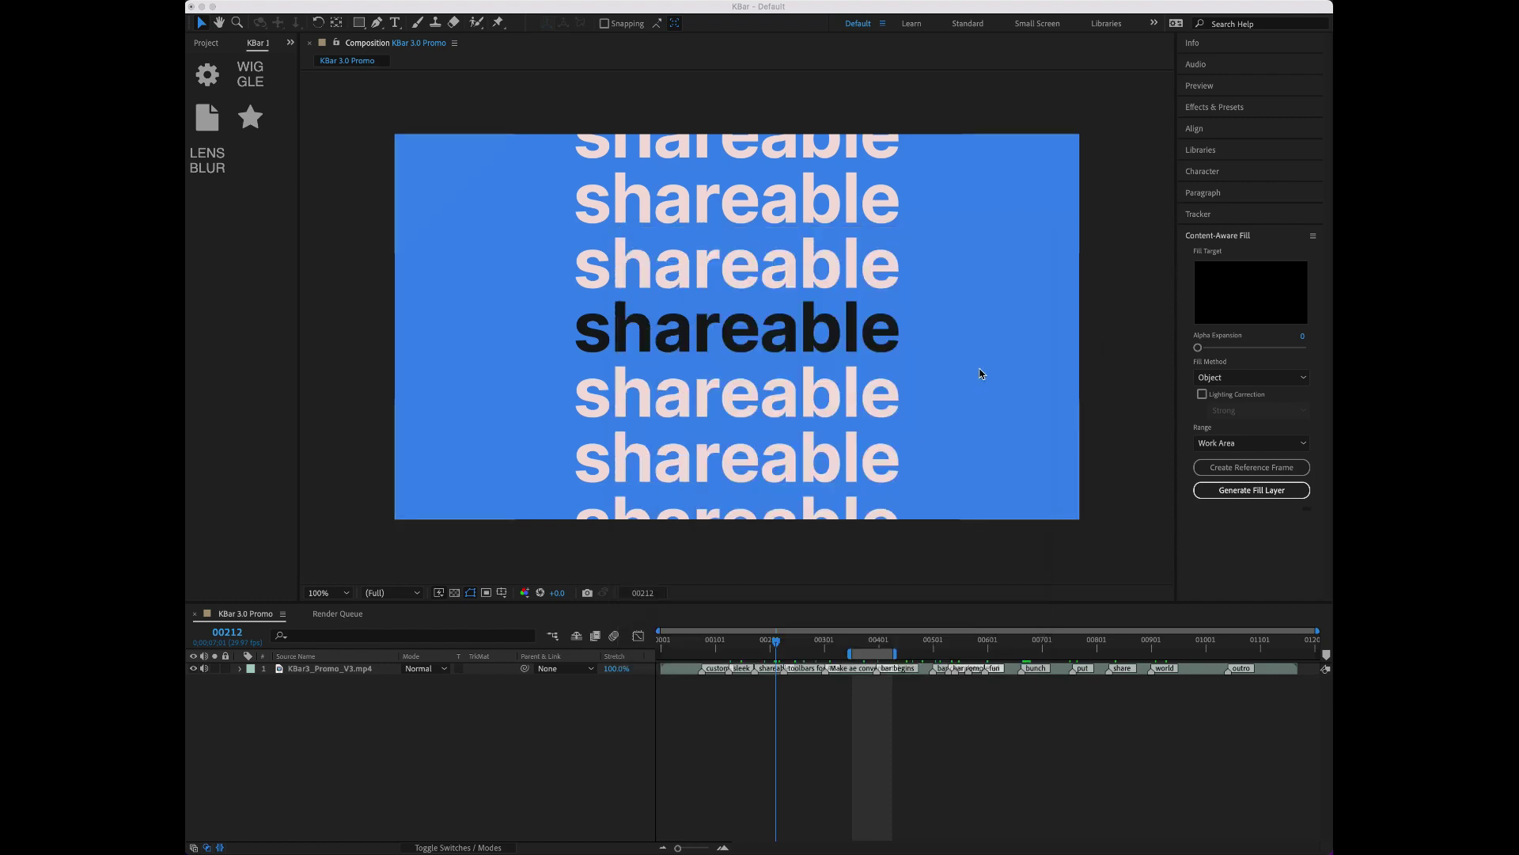
pyautogui.click(742, 156)
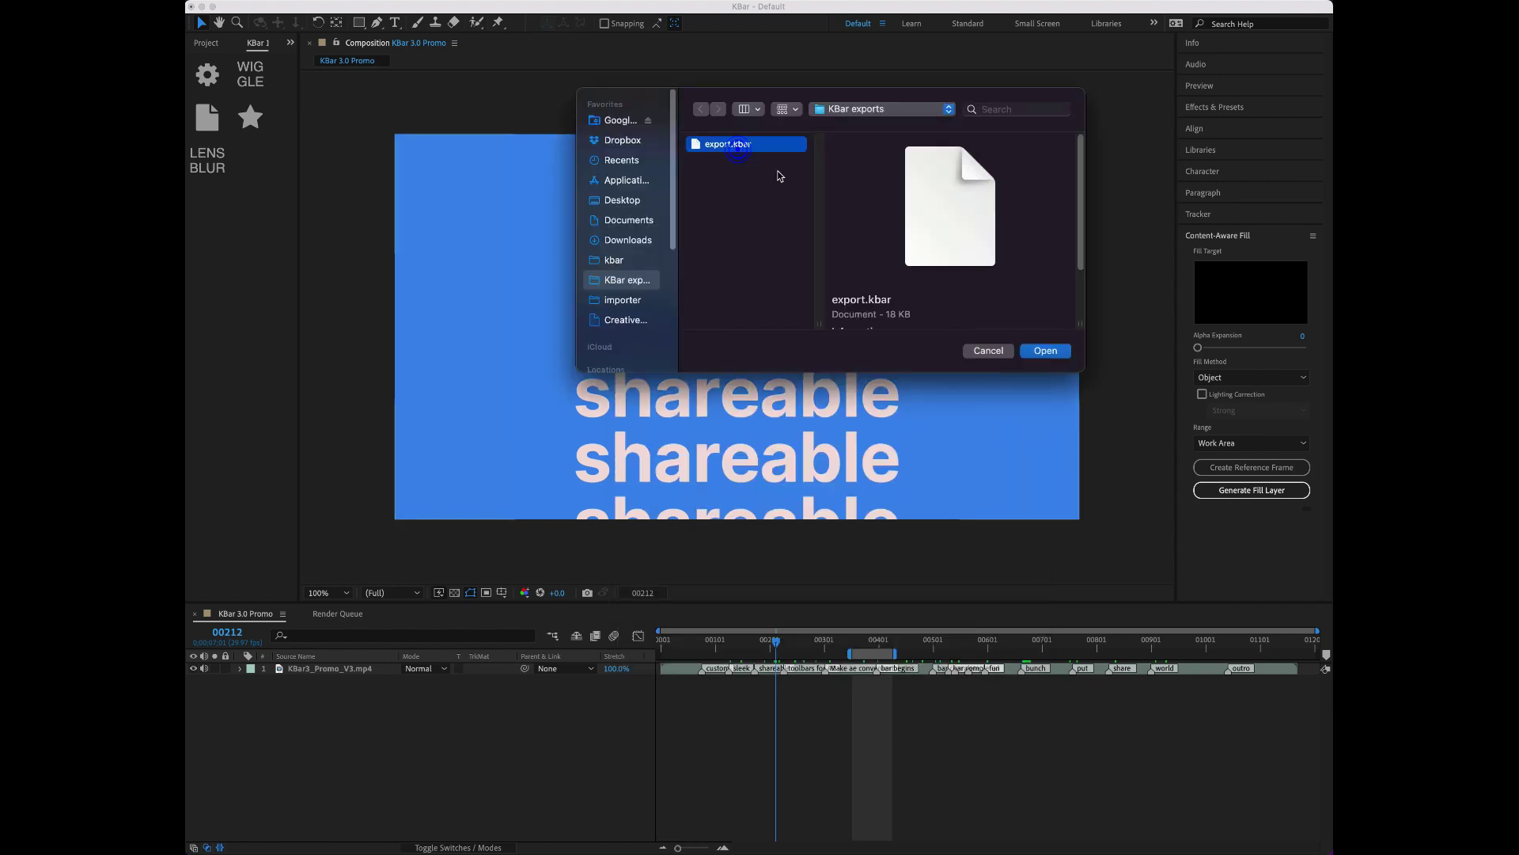
pyautogui.click(1038, 355)
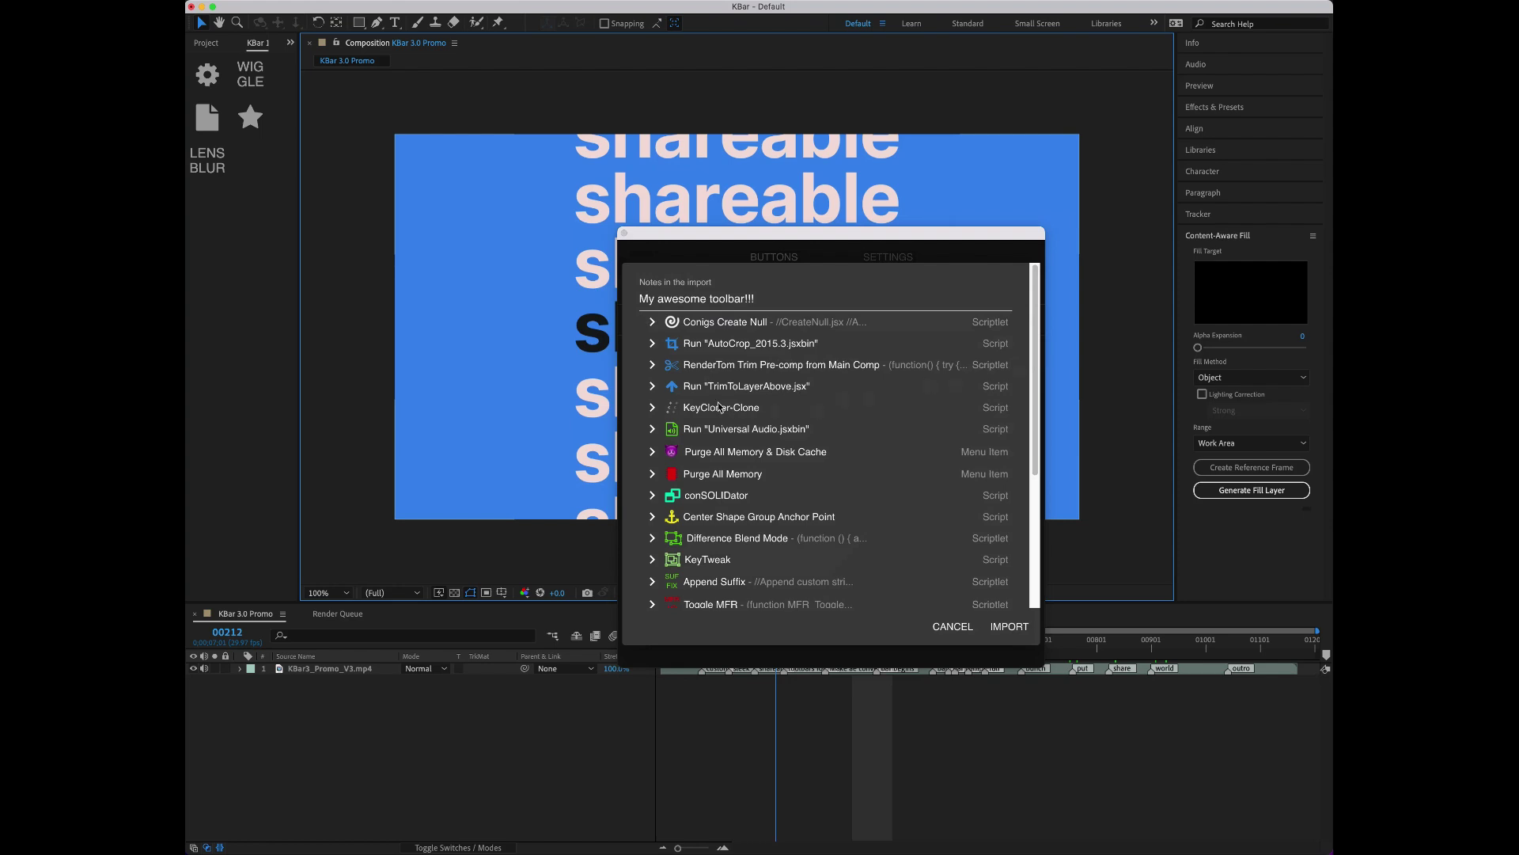
pyautogui.scroll(-5, 823, 507)
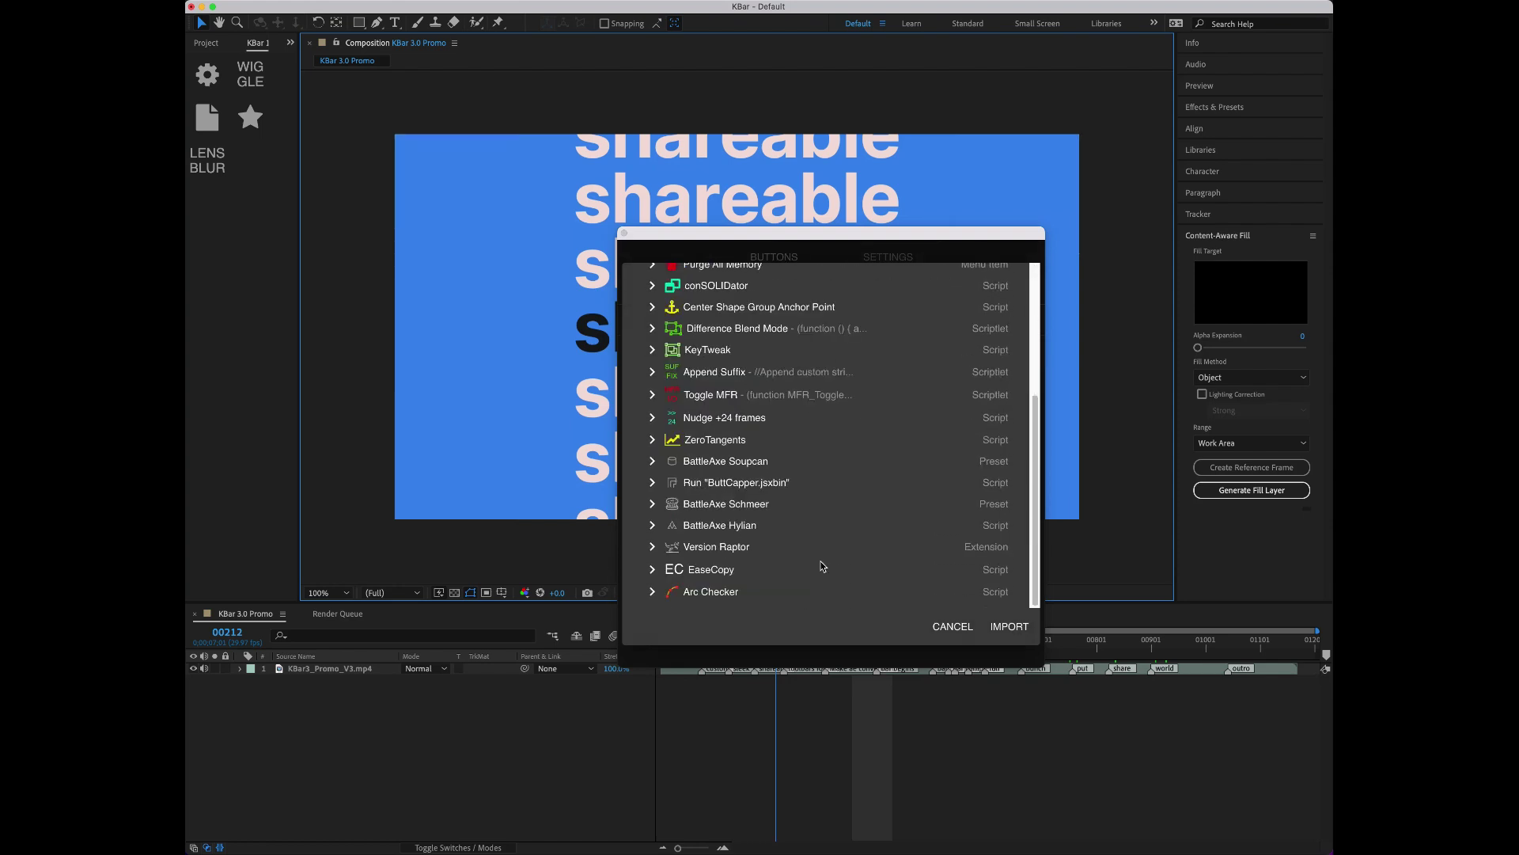
pyautogui.click(999, 629)
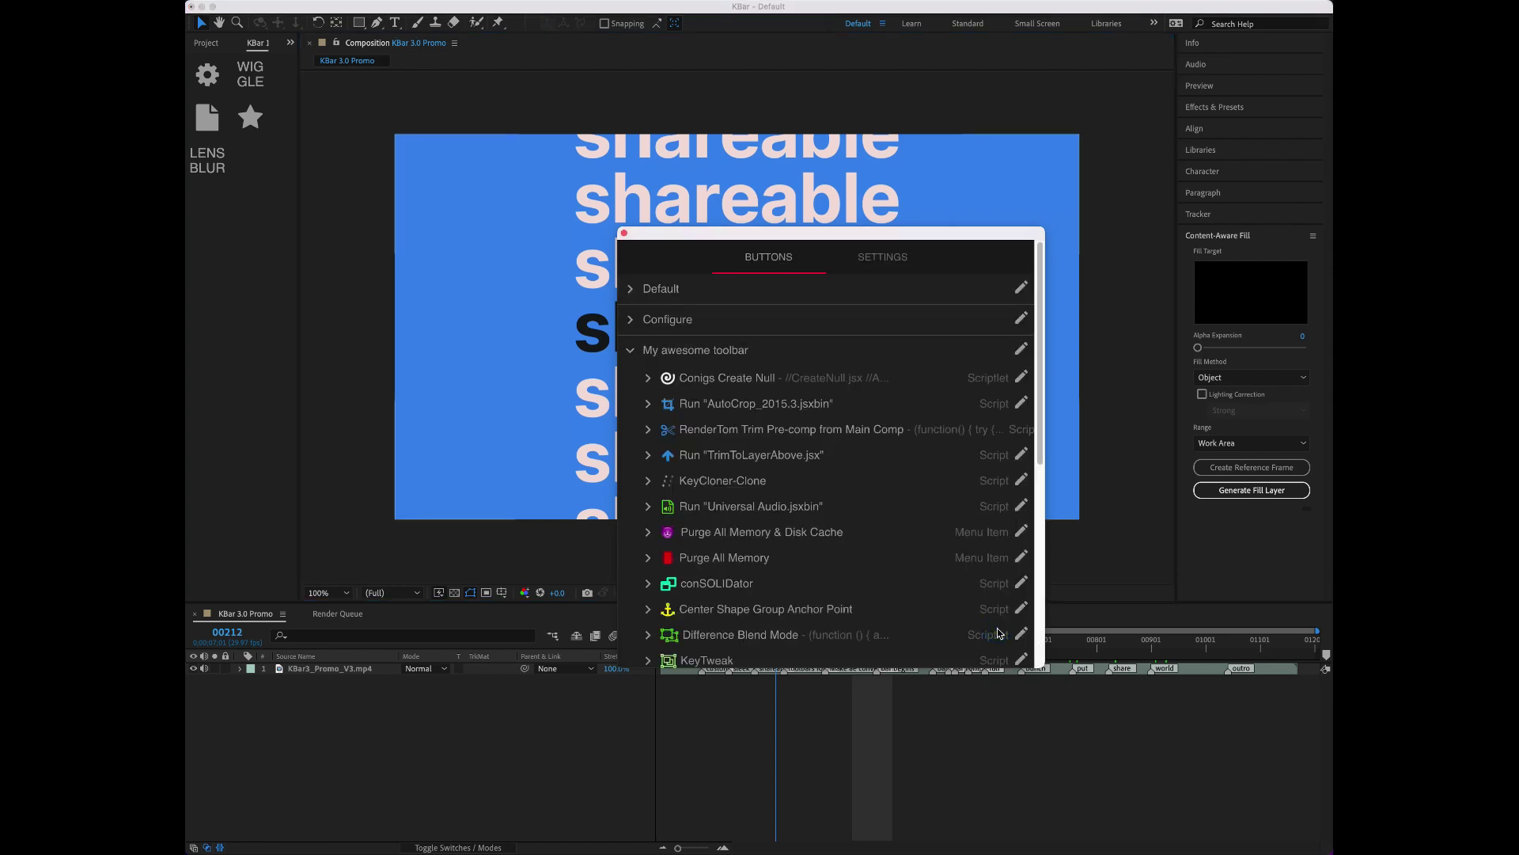
pyautogui.scroll(-8, 999, 633)
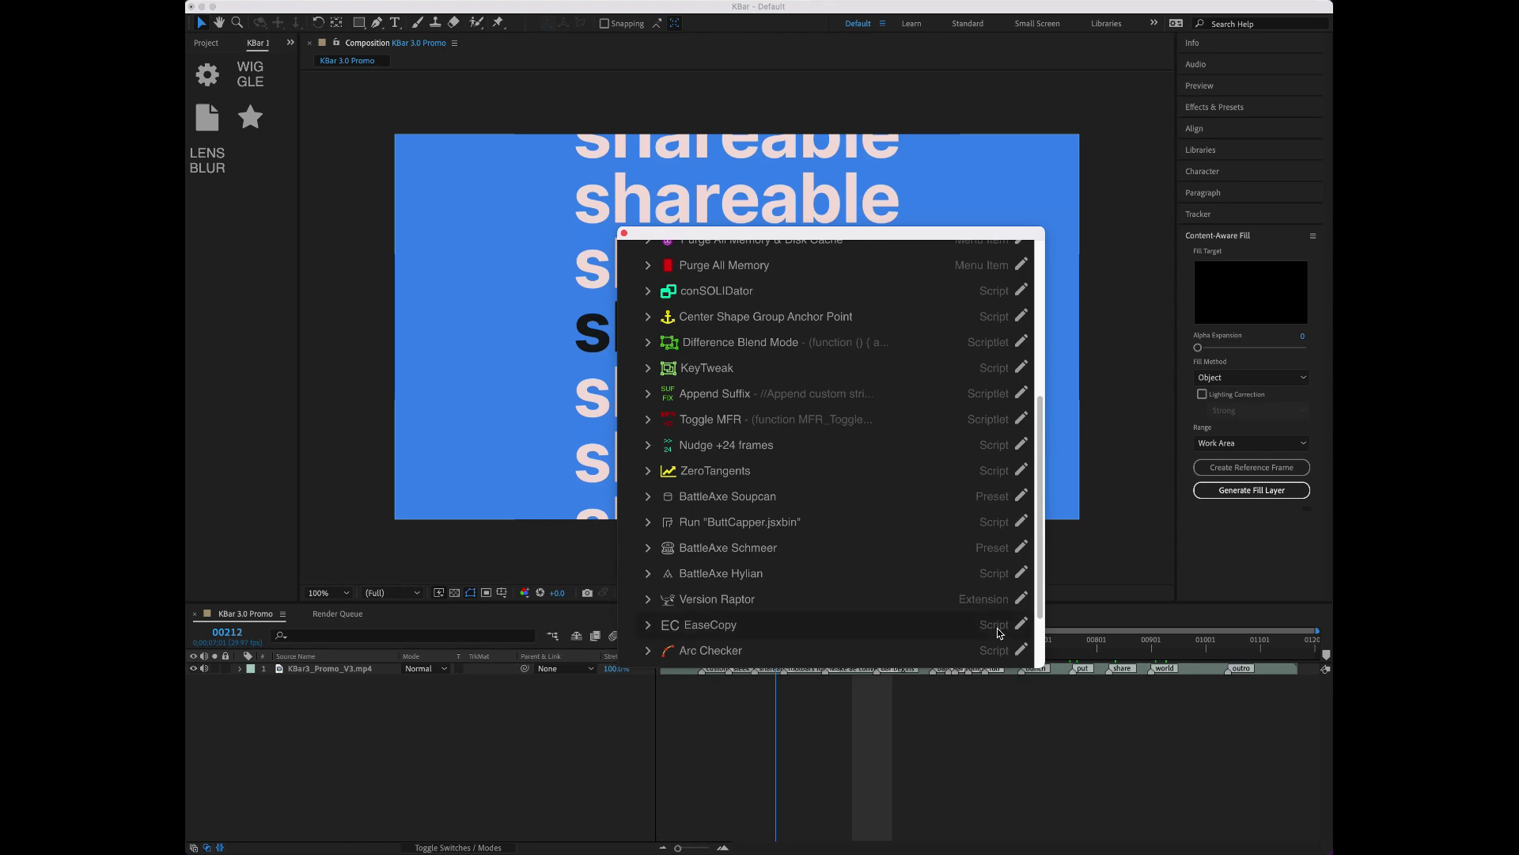
pyautogui.scroll(8, 999, 633)
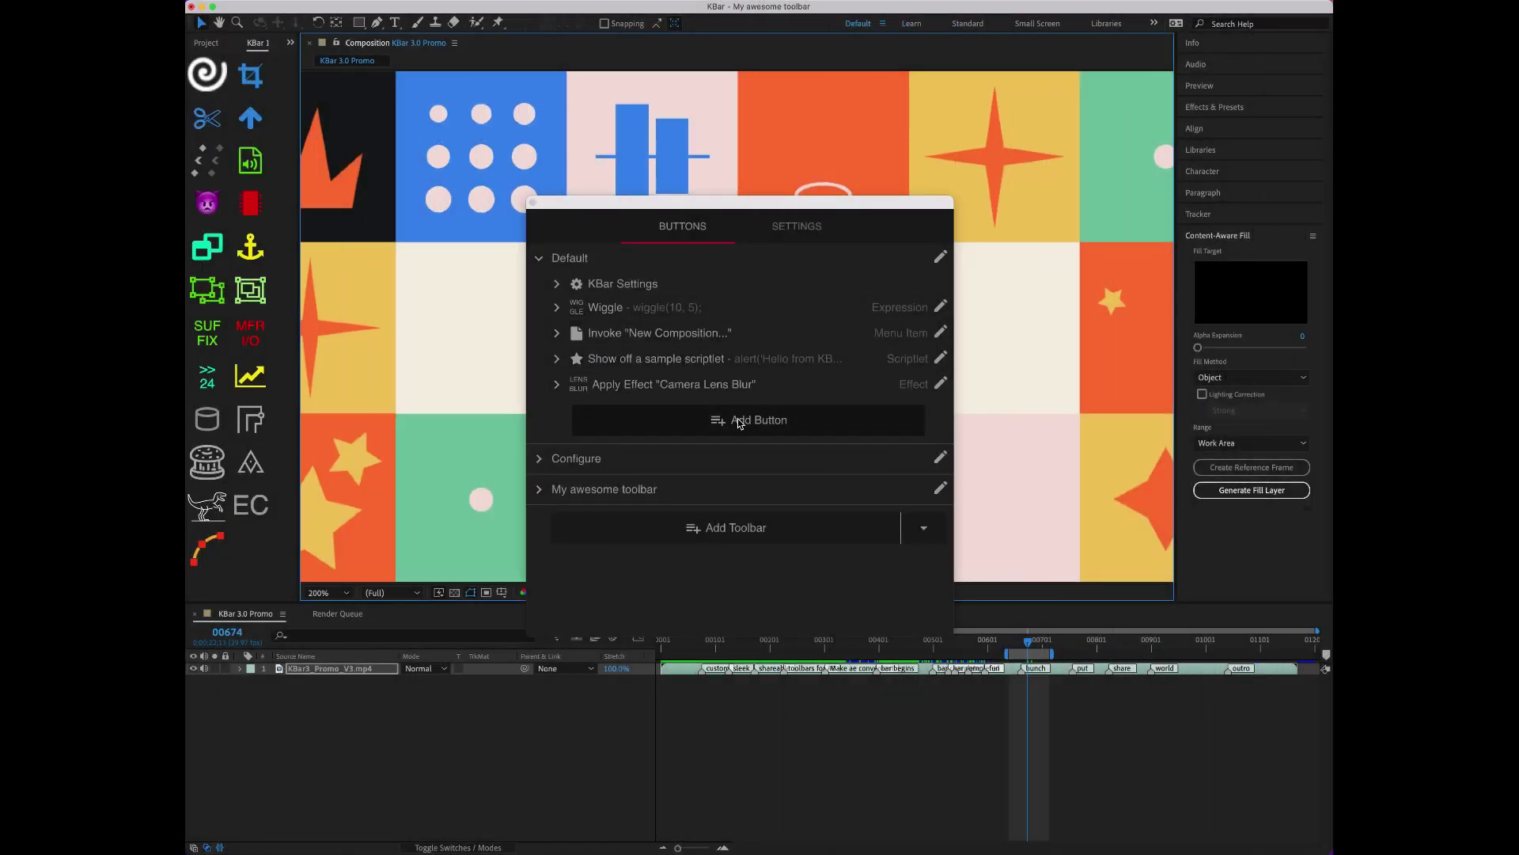
# - Show the Add Button type choices for the Configure toolbar
pyautogui.click(739, 423)
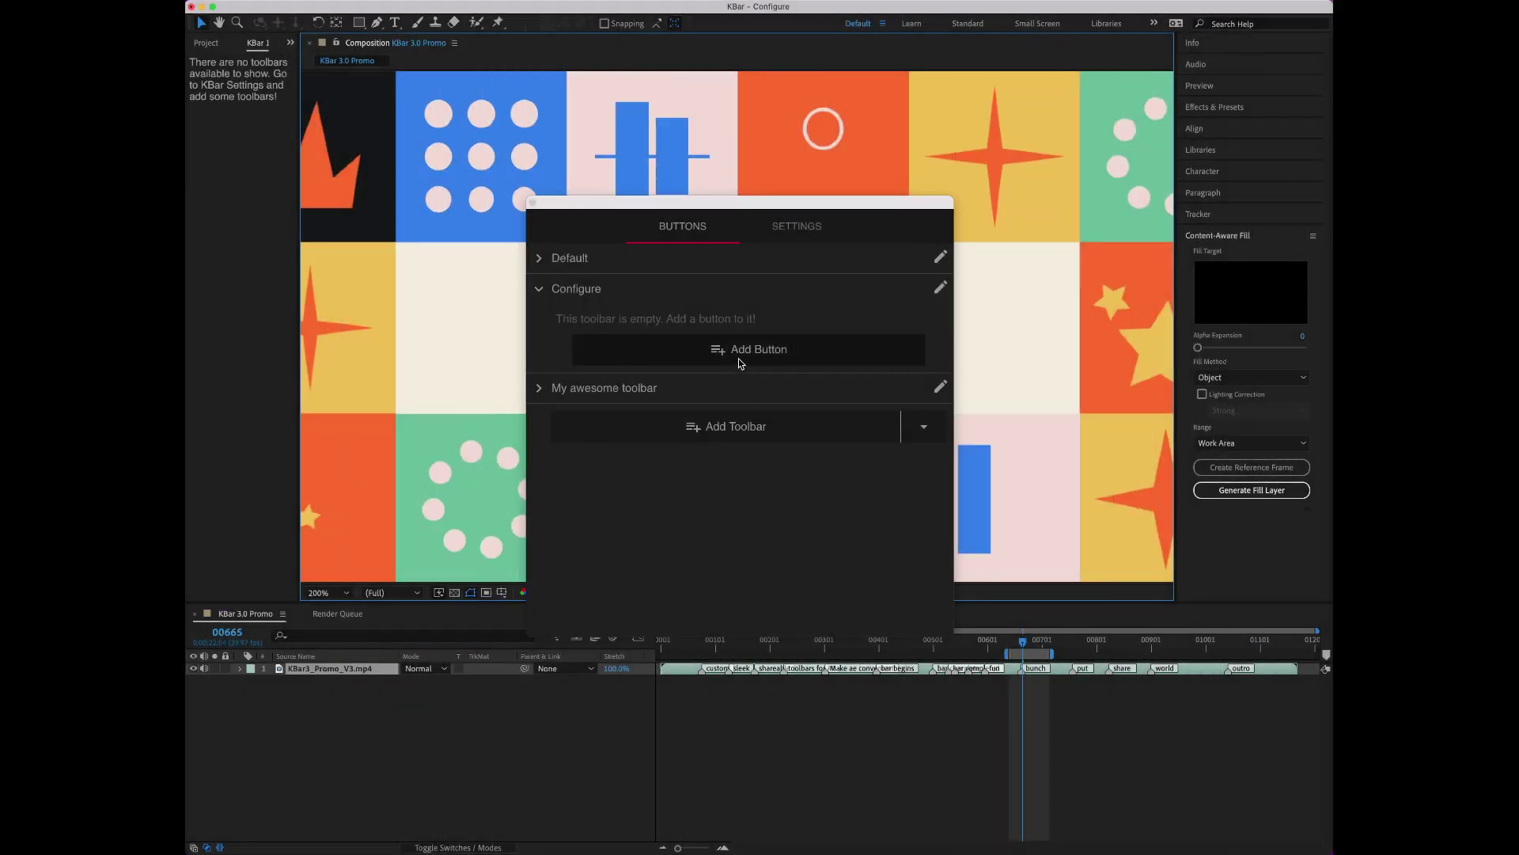
# - Create a Configure button that invokes the All Memory & Disk Cache... menu item
pyautogui.click(740, 356)
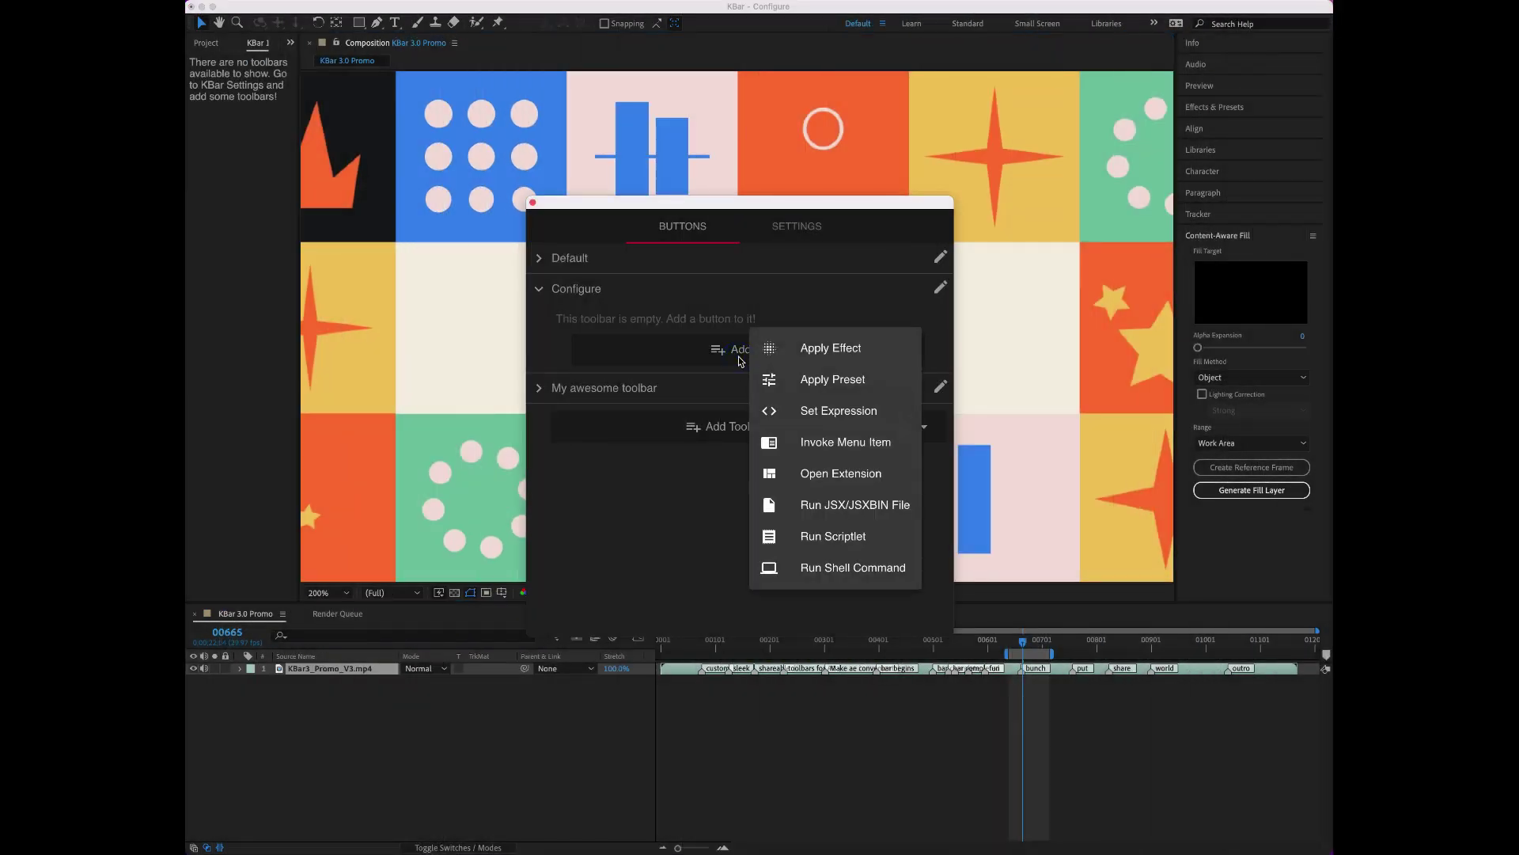
pyautogui.click(869, 448)
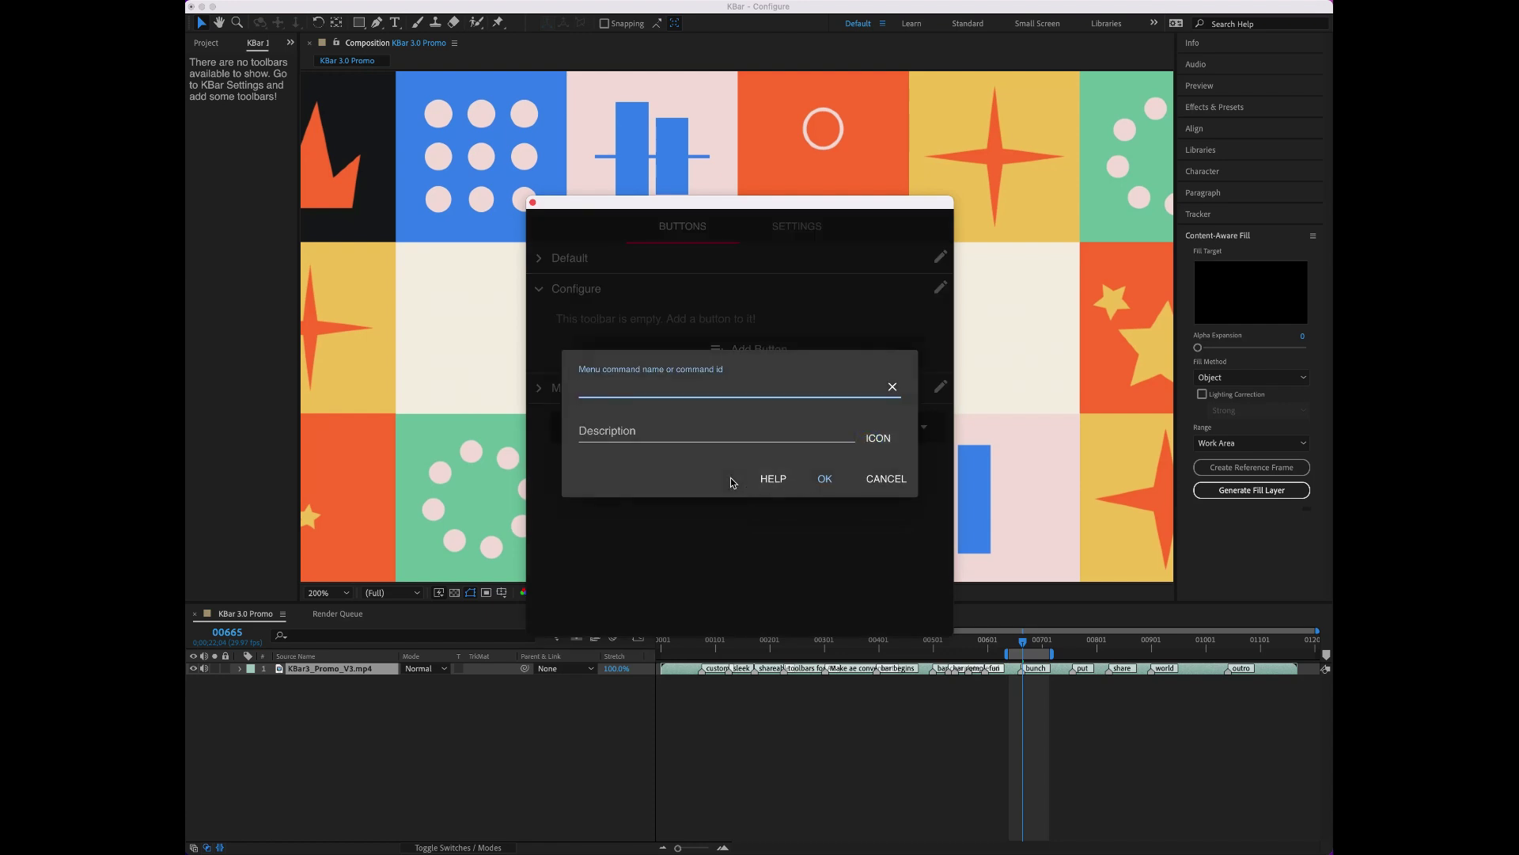
pyautogui.write('all')
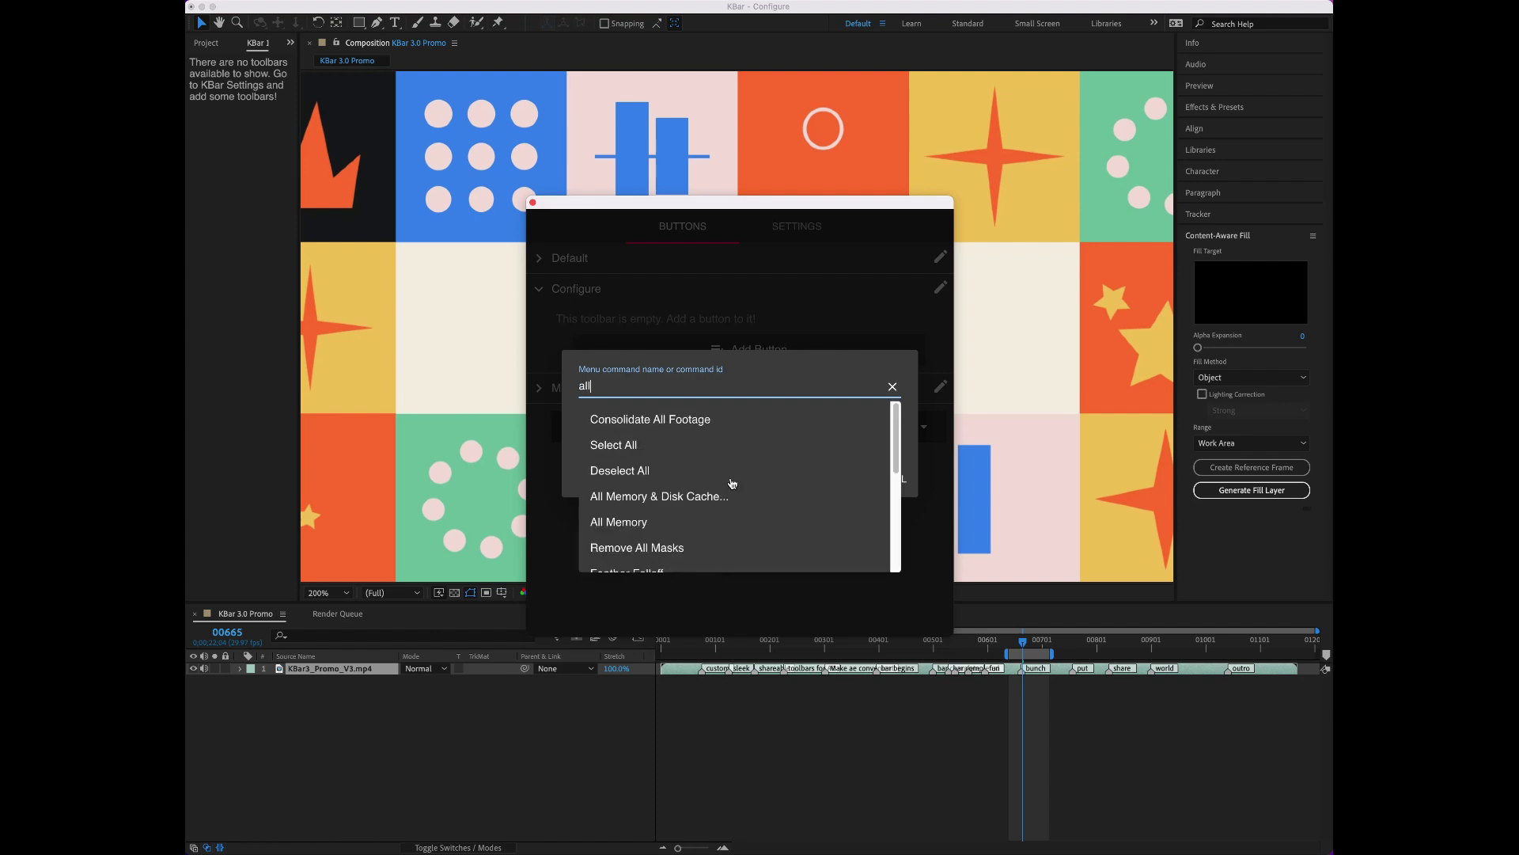
pyautogui.write(' memory')
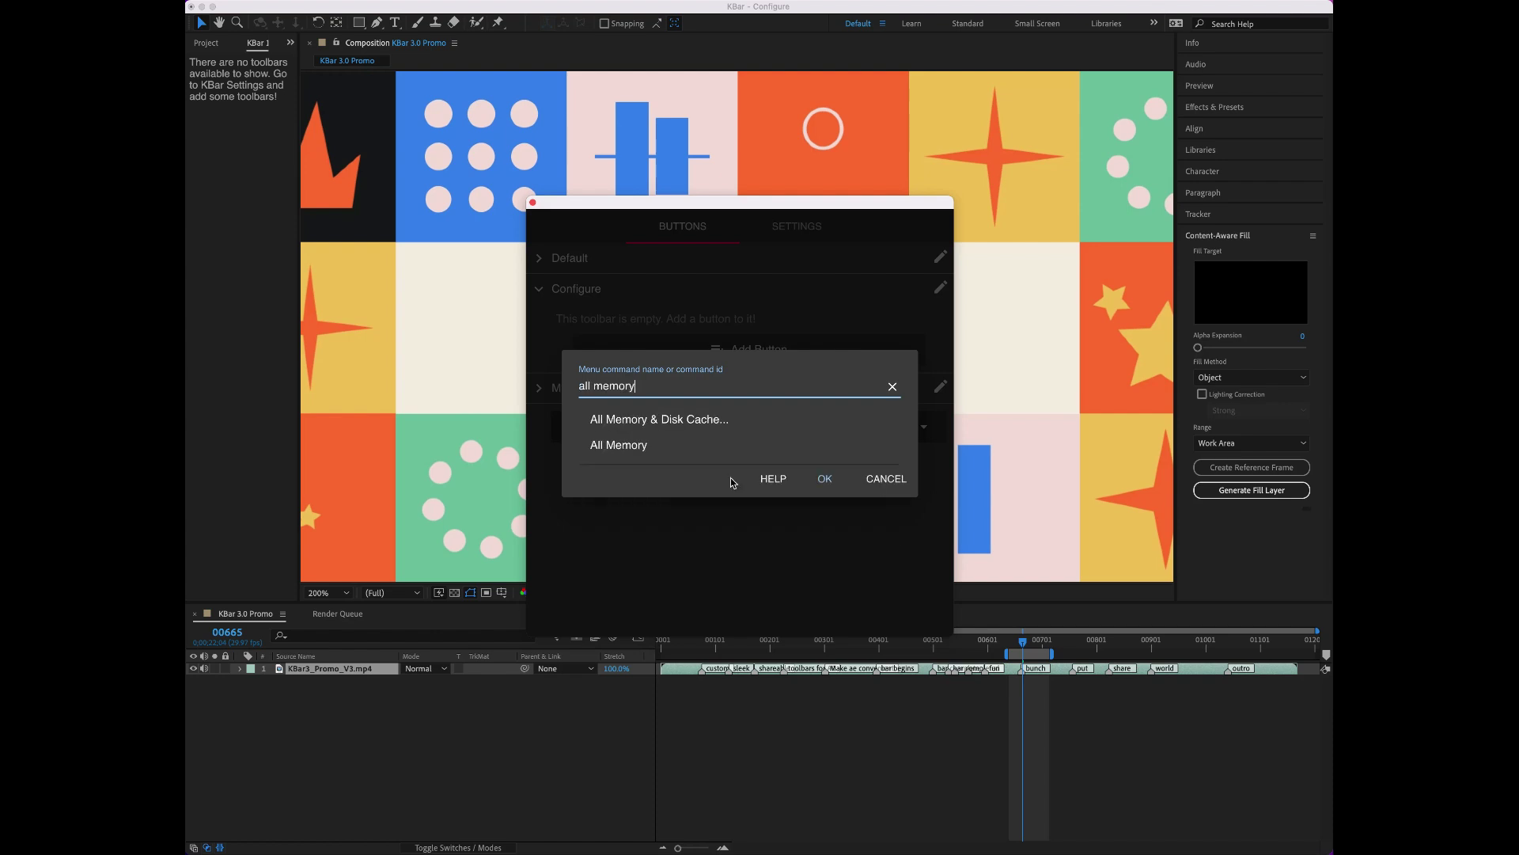
pyautogui.click(714, 419)
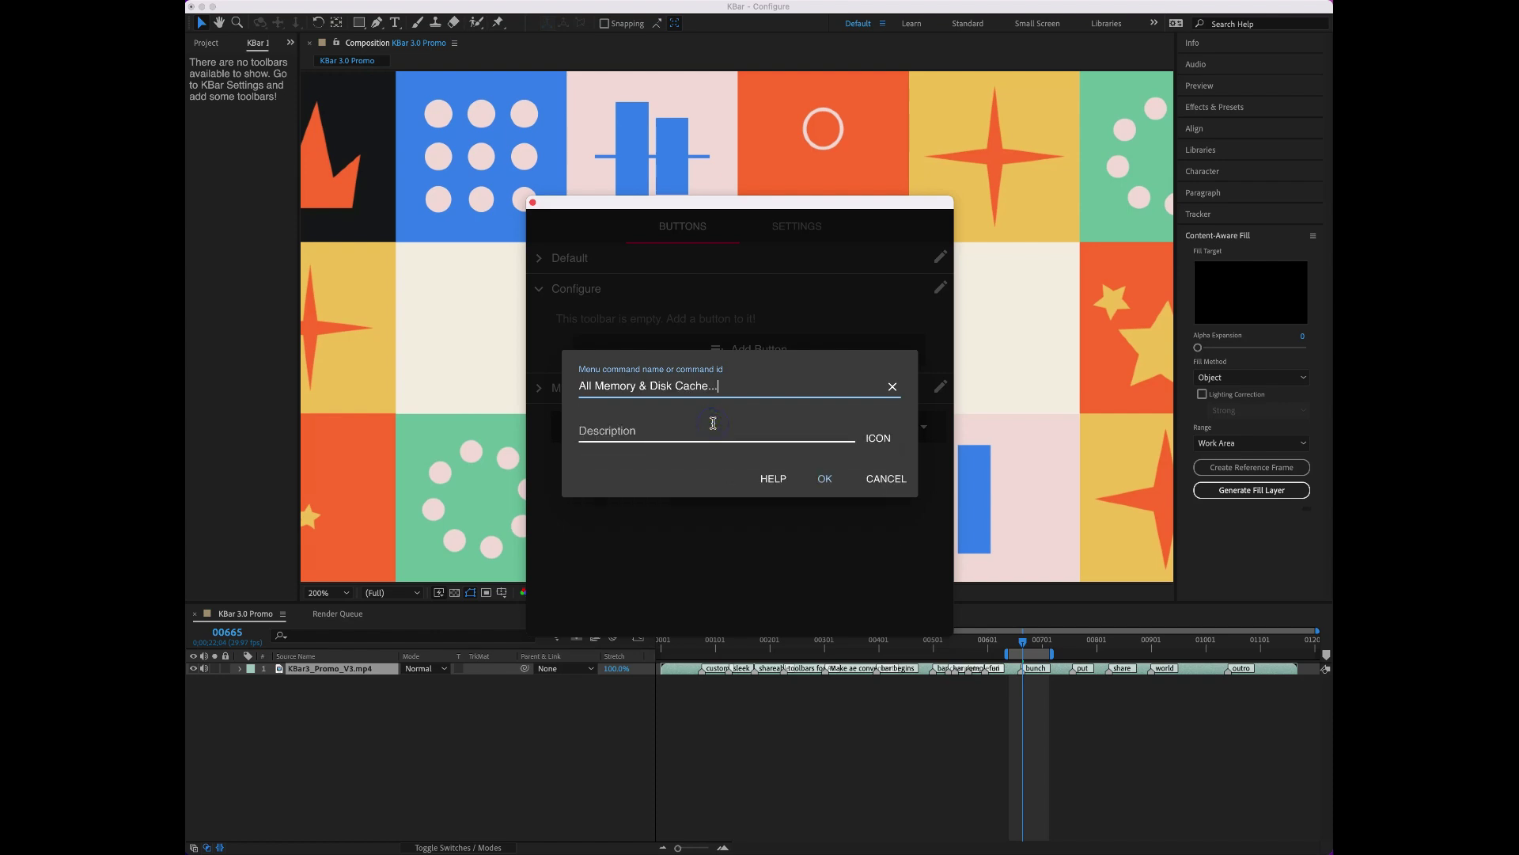
# - Set the button's description to AMDC, save it, then run it and confirm the purge
pyautogui.click(716, 436)
pyautogui.write('AMDC')
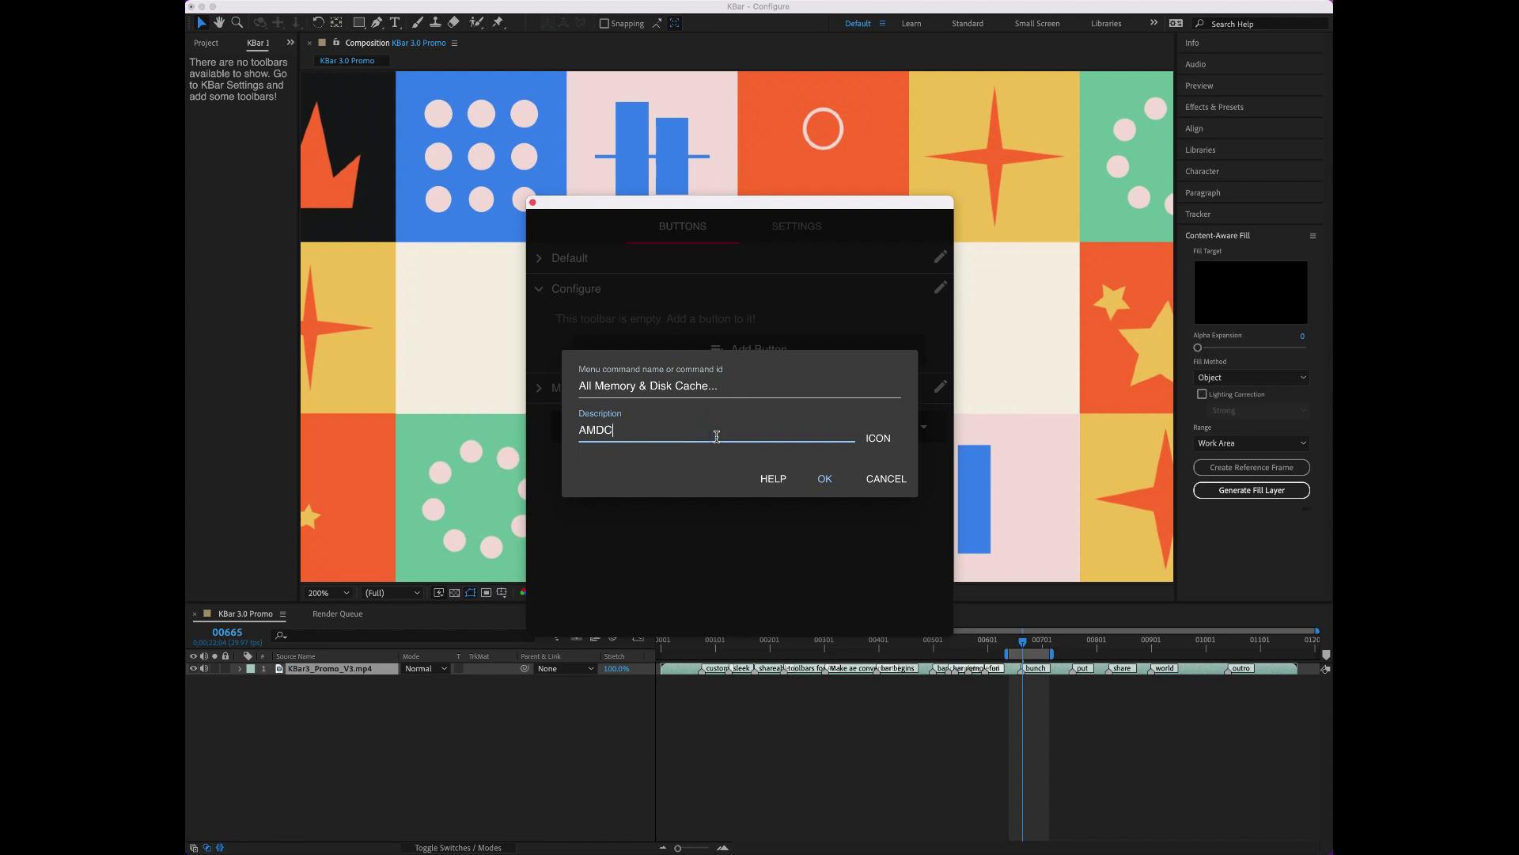
pyautogui.hotkey('shift', 'Tab')
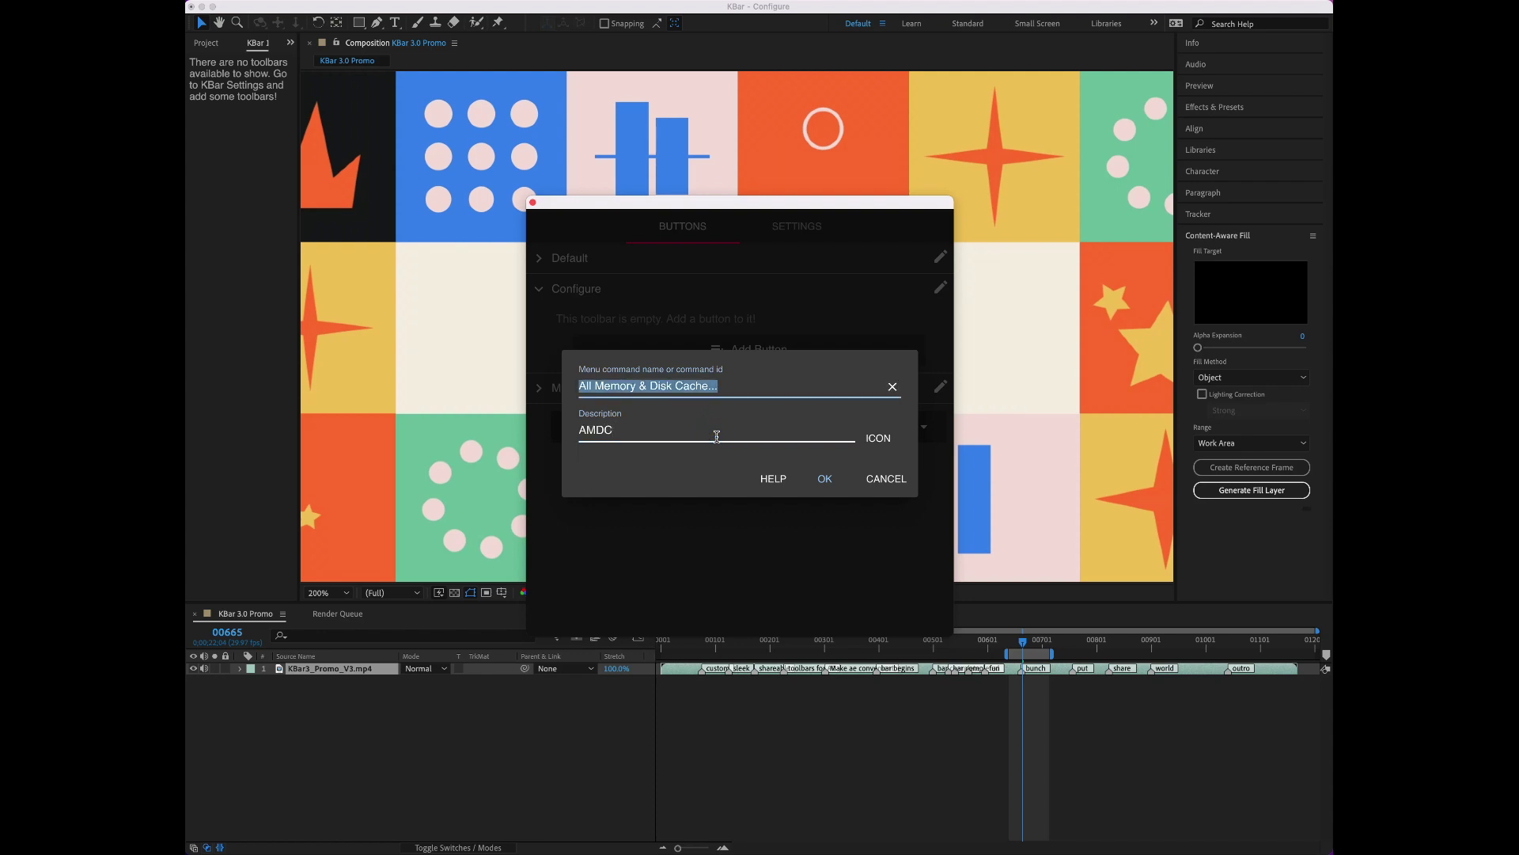
pyautogui.write('10200')
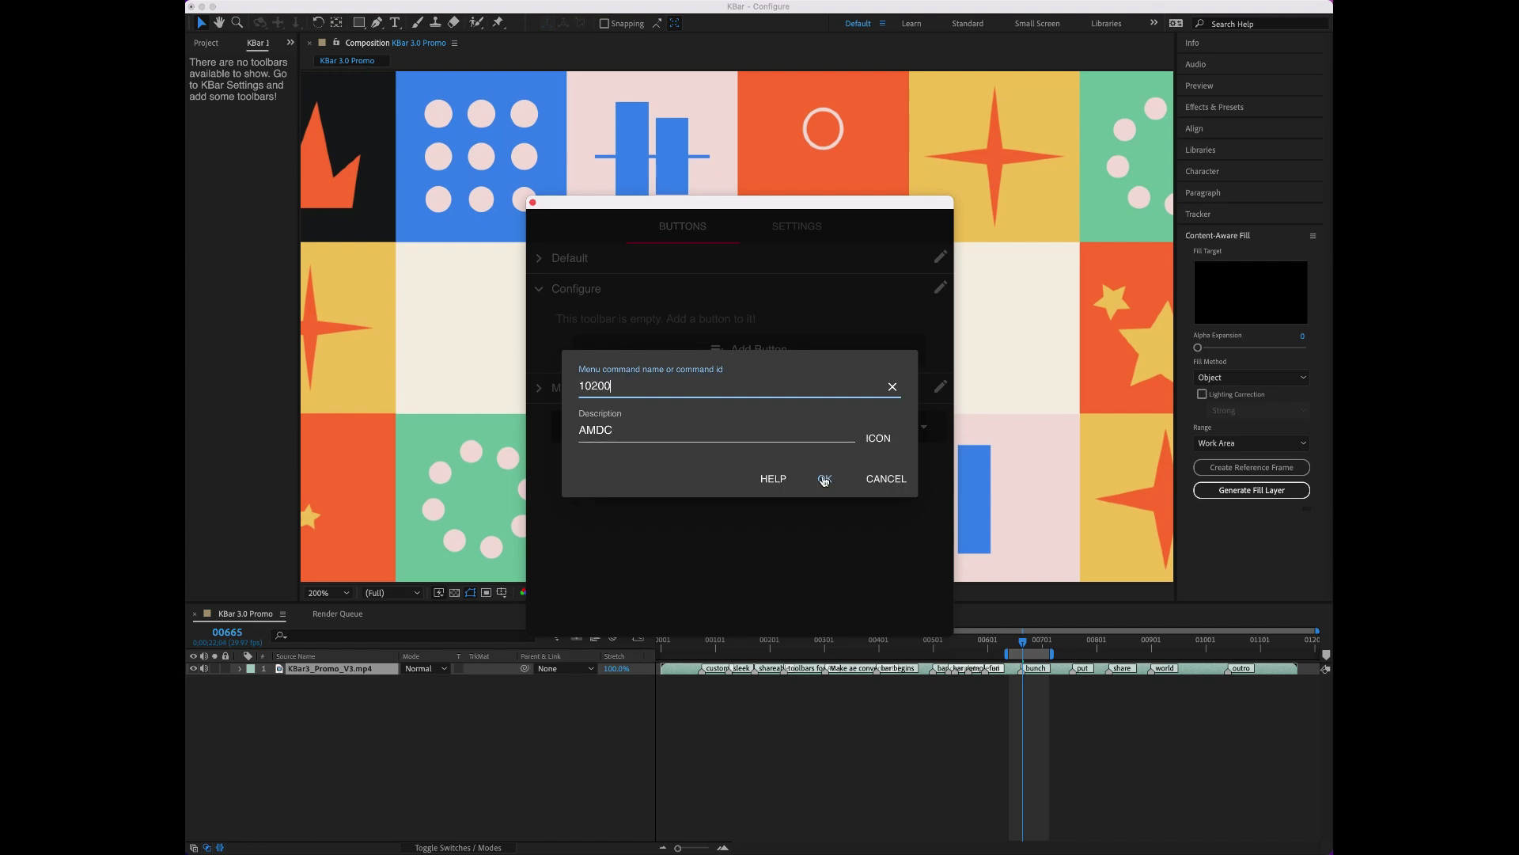
pyautogui.click(831, 483)
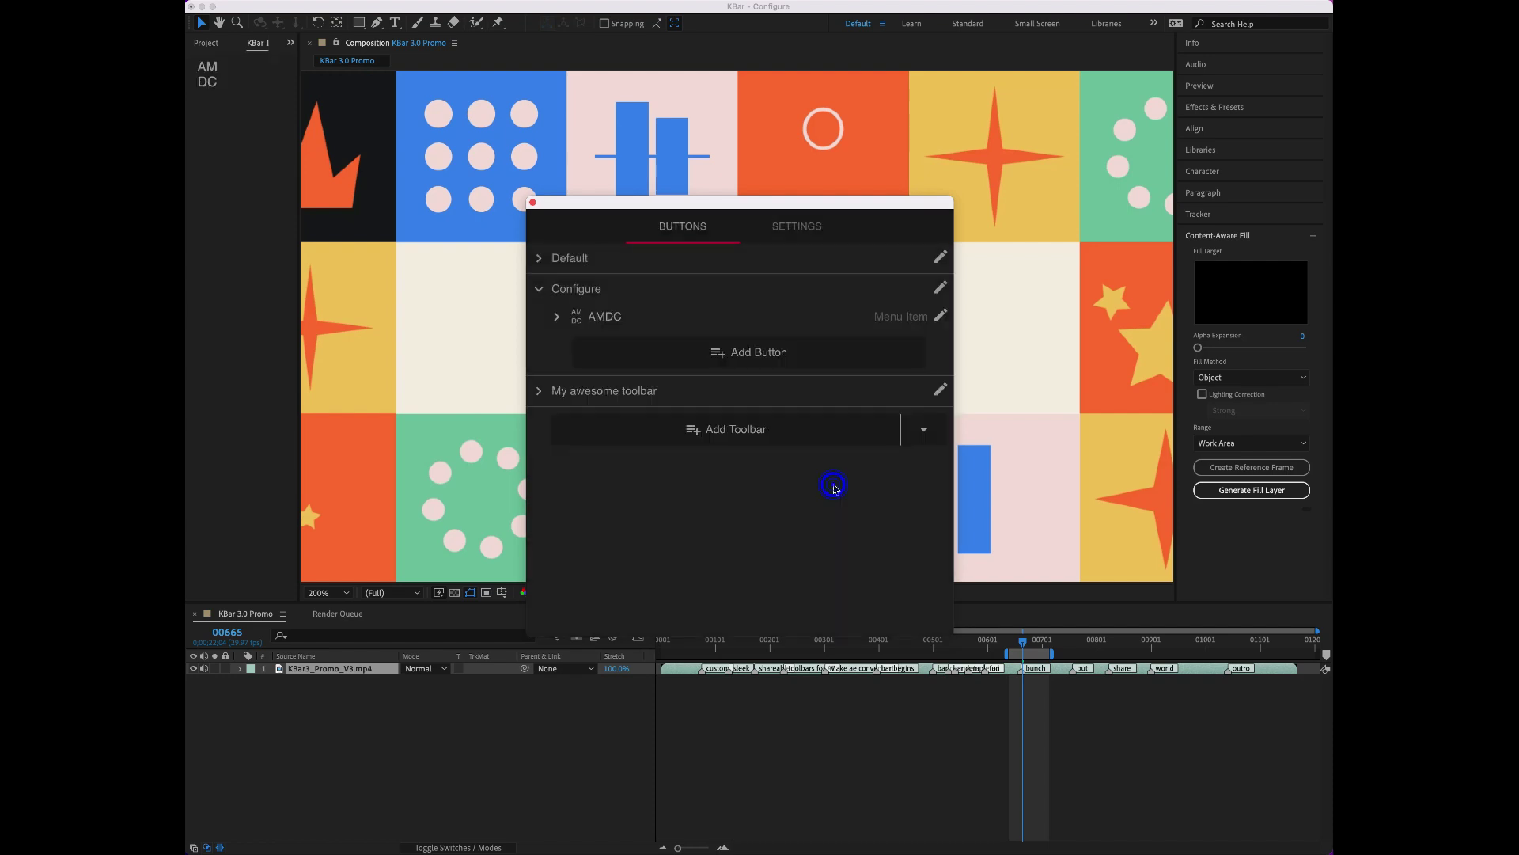
pyautogui.click(207, 74)
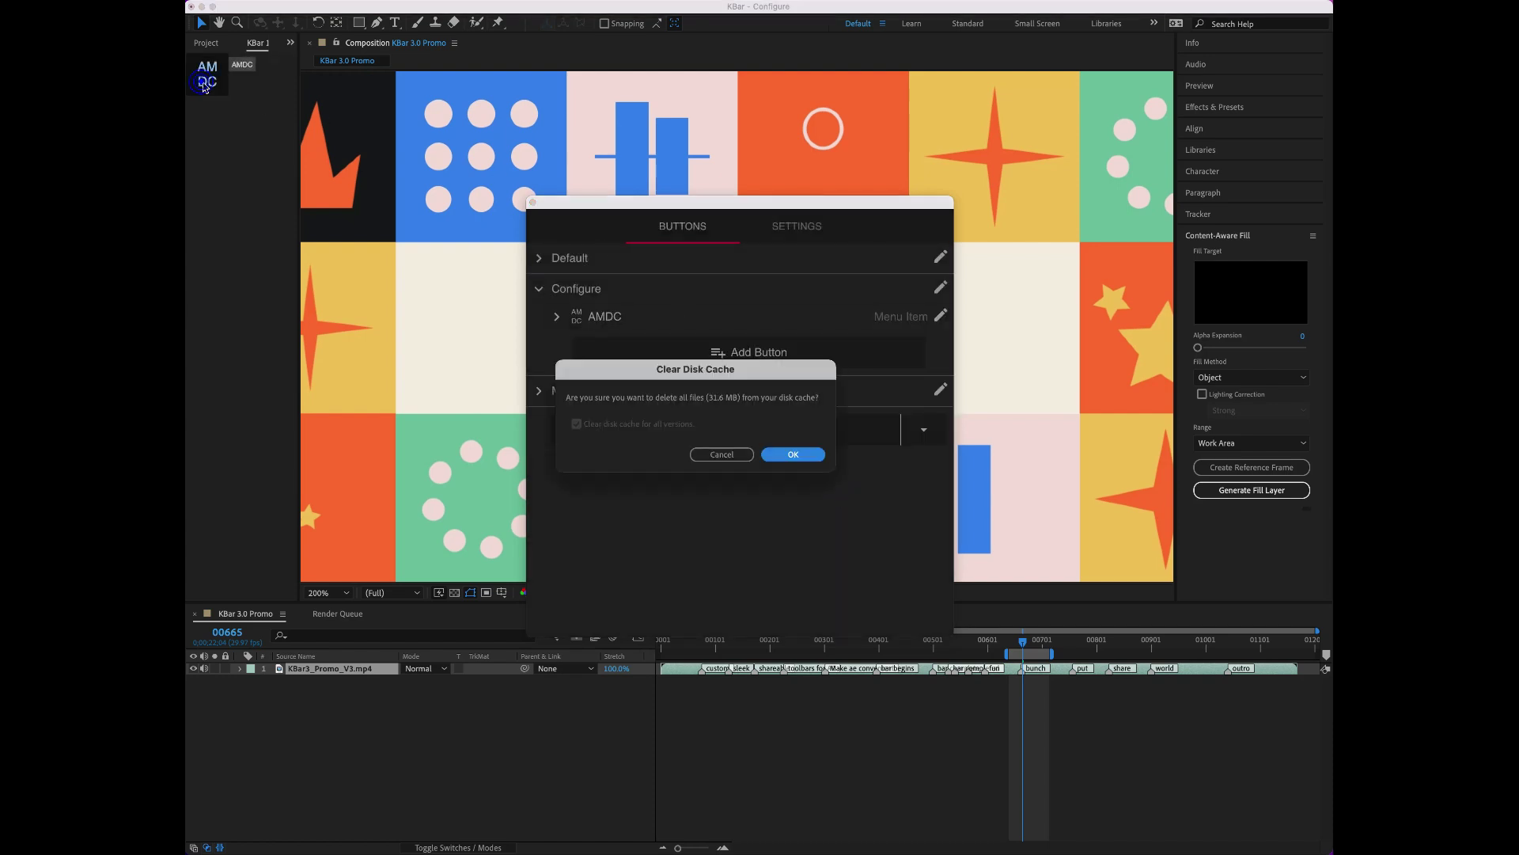
pyautogui.click(793, 454)
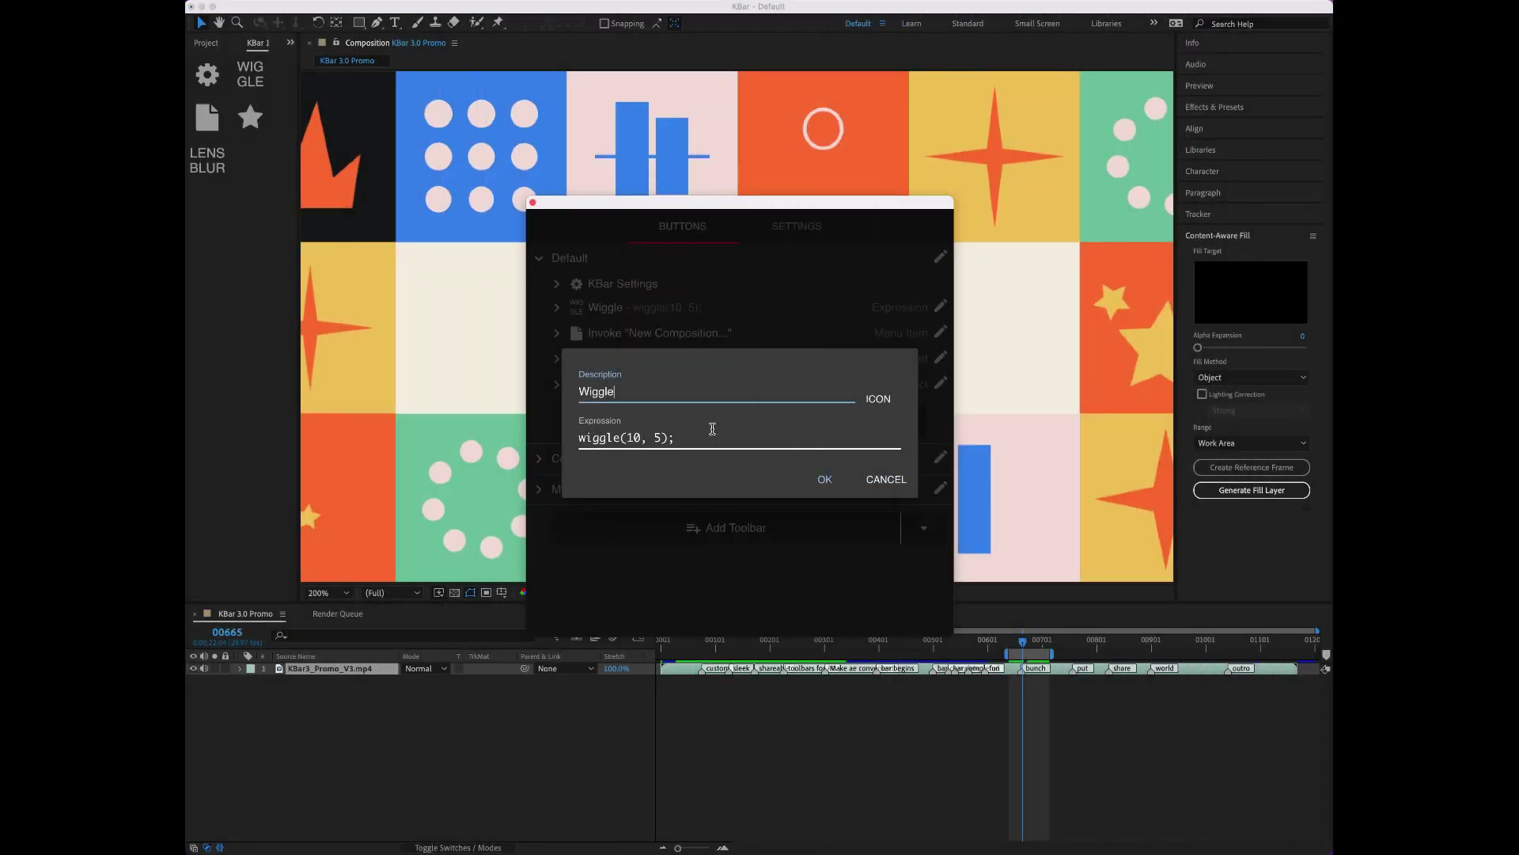
# - Replace the Wiggle button's WIGGLE label with a red Font Awesome heart icon and save
pyautogui.click(883, 406)
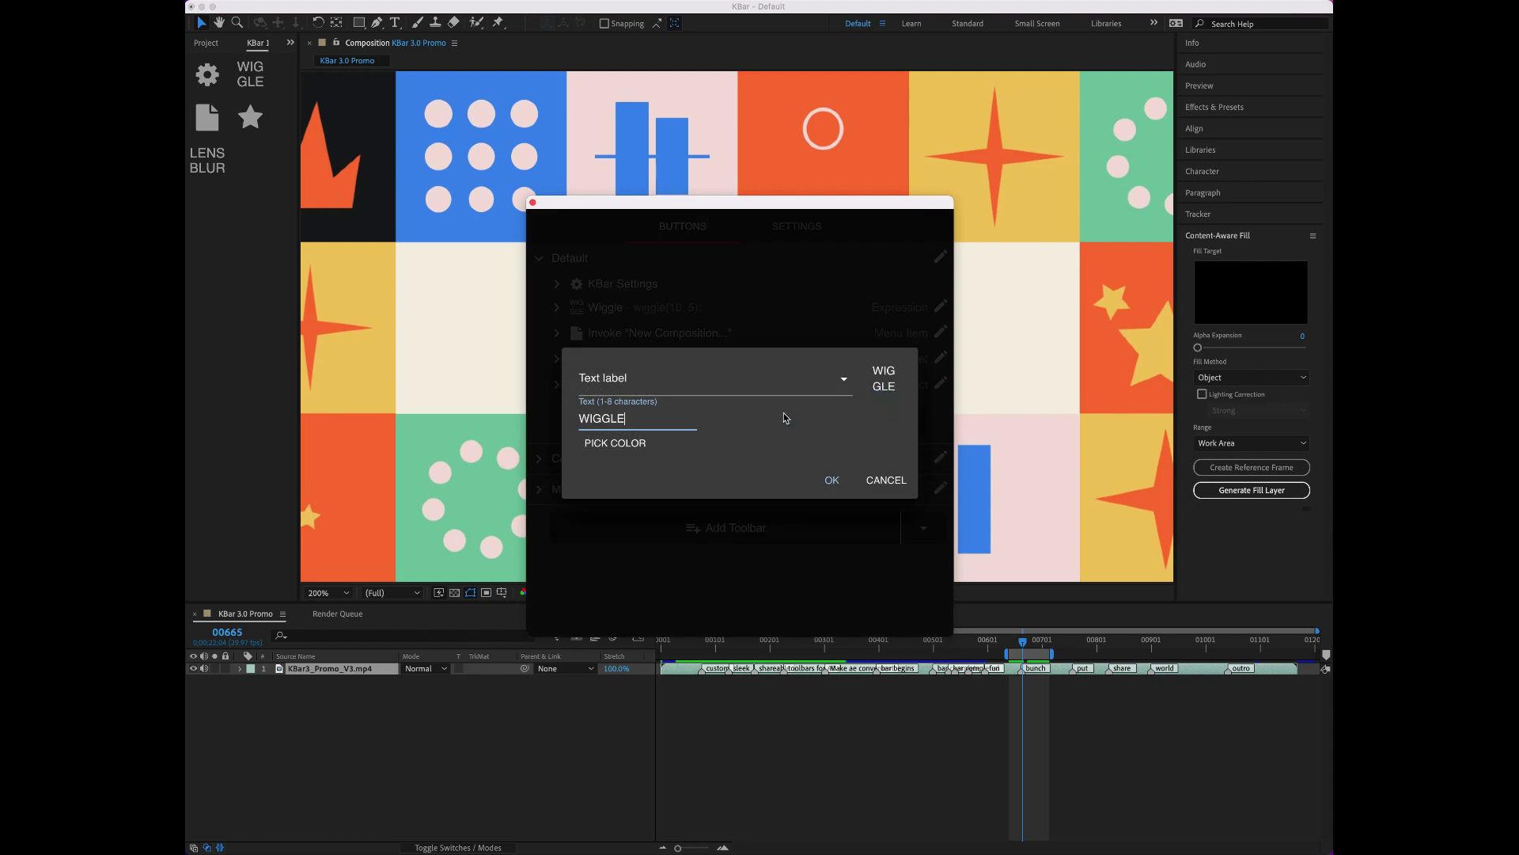
pyautogui.click(690, 389)
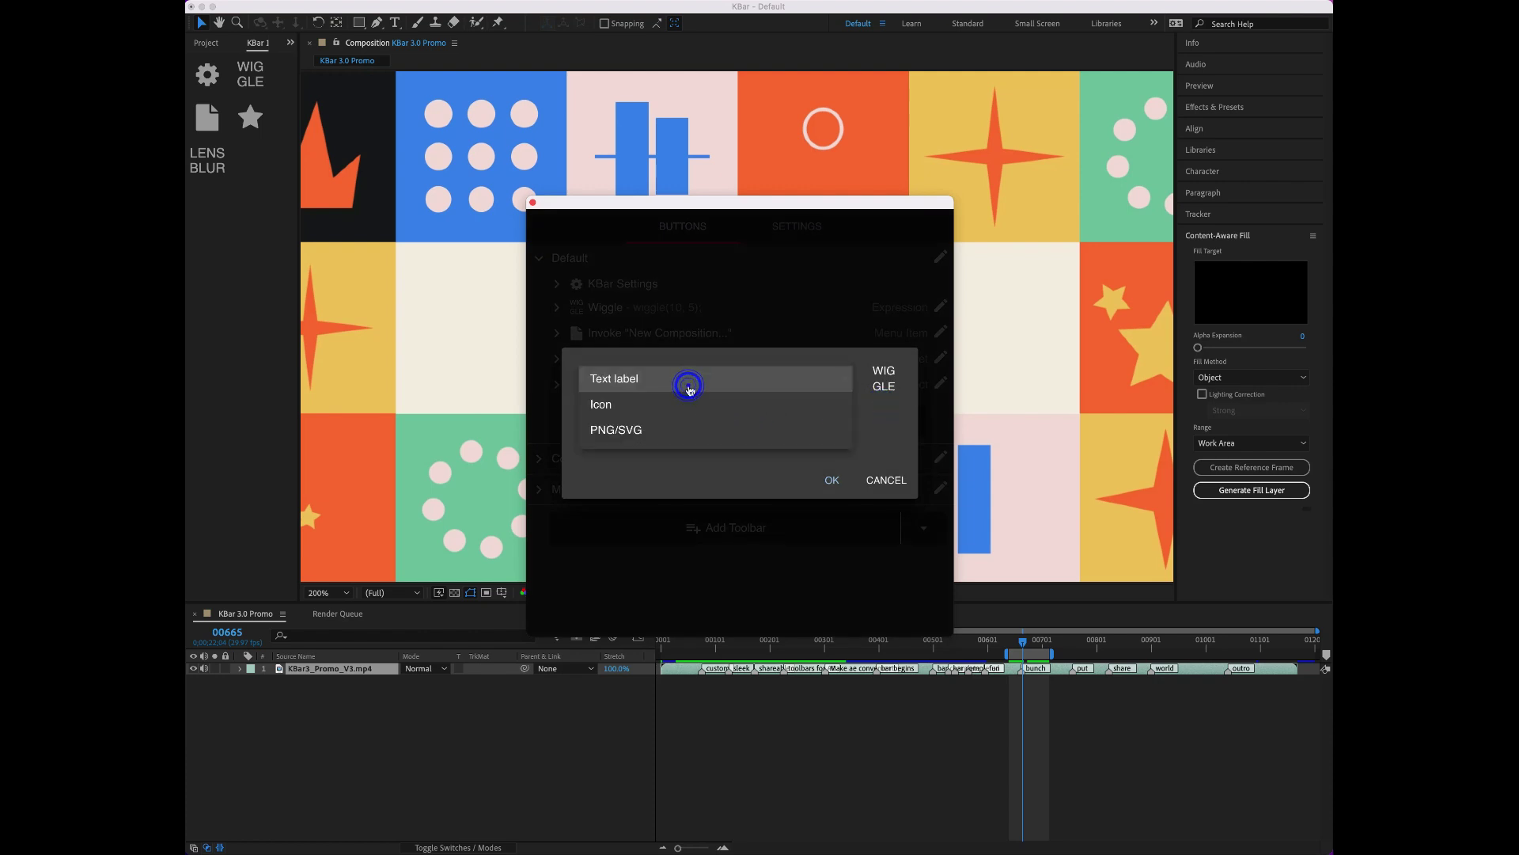
pyautogui.click(627, 405)
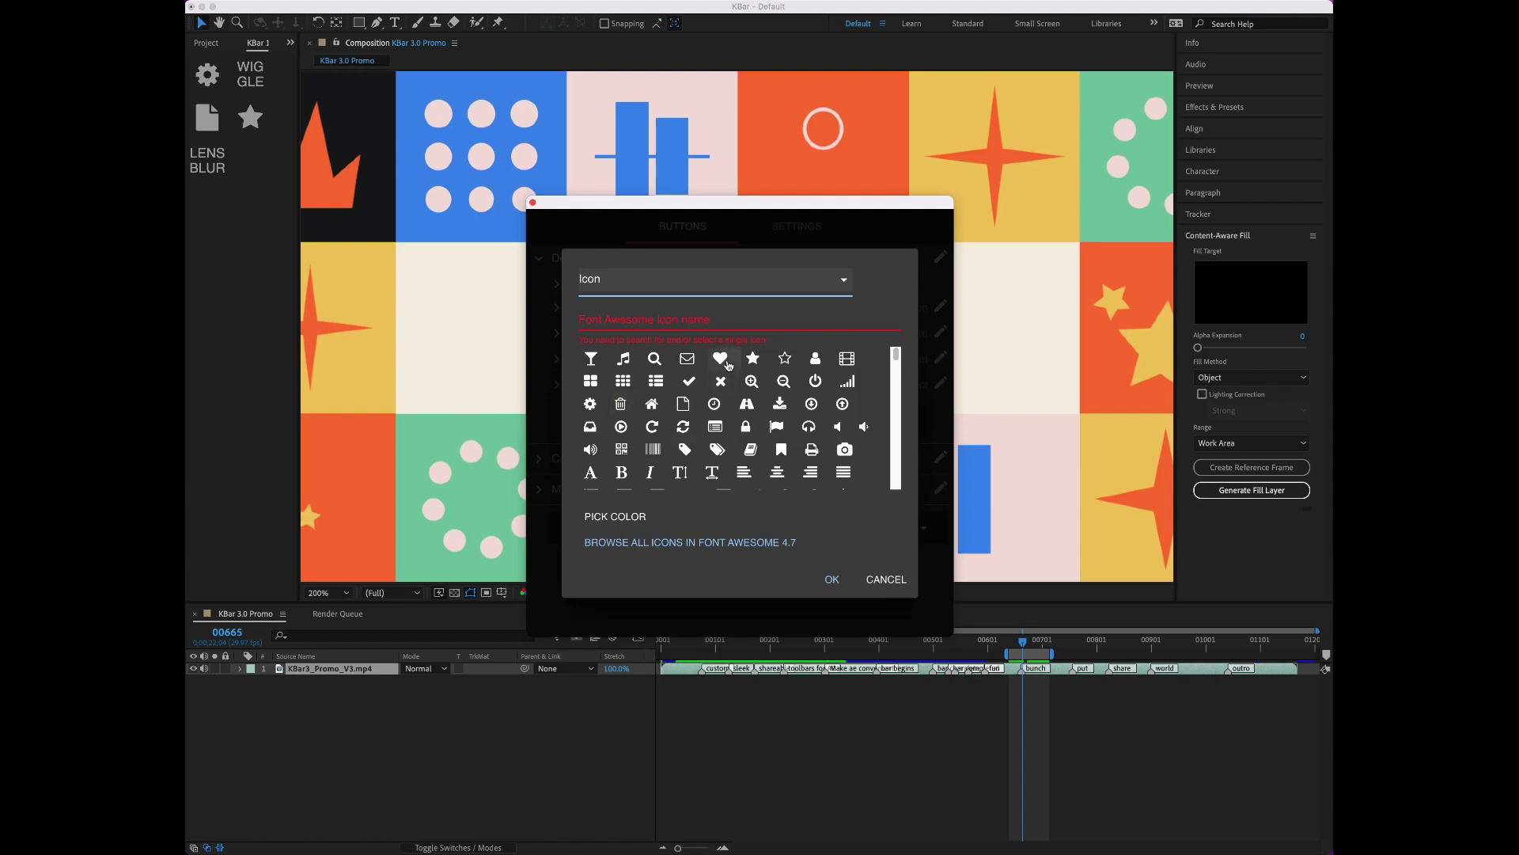
pyautogui.click(720, 359)
pyautogui.click(624, 511)
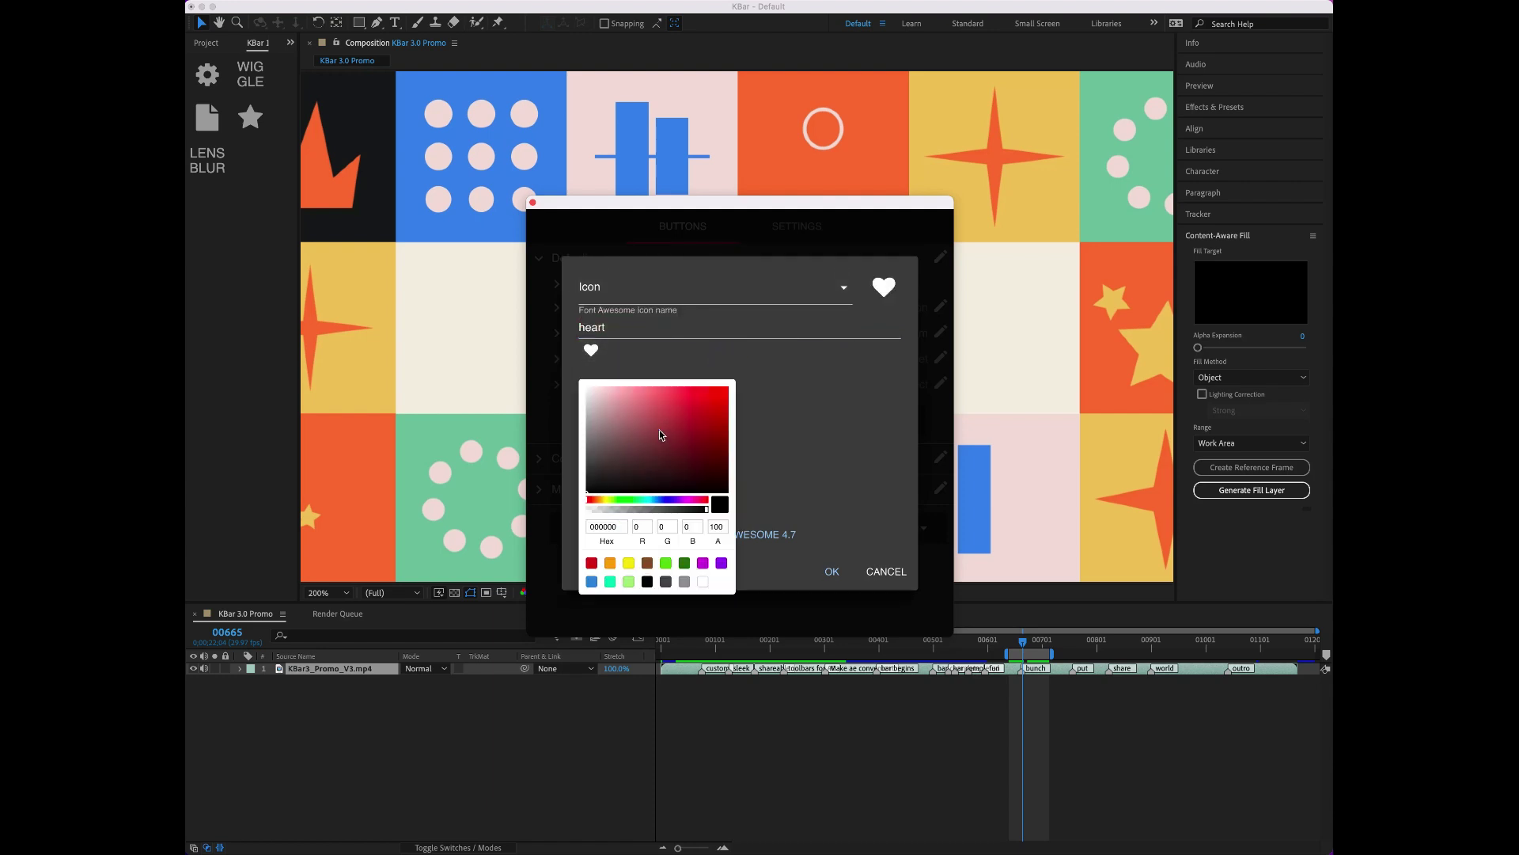
pyautogui.click(660, 430)
pyautogui.click(811, 405)
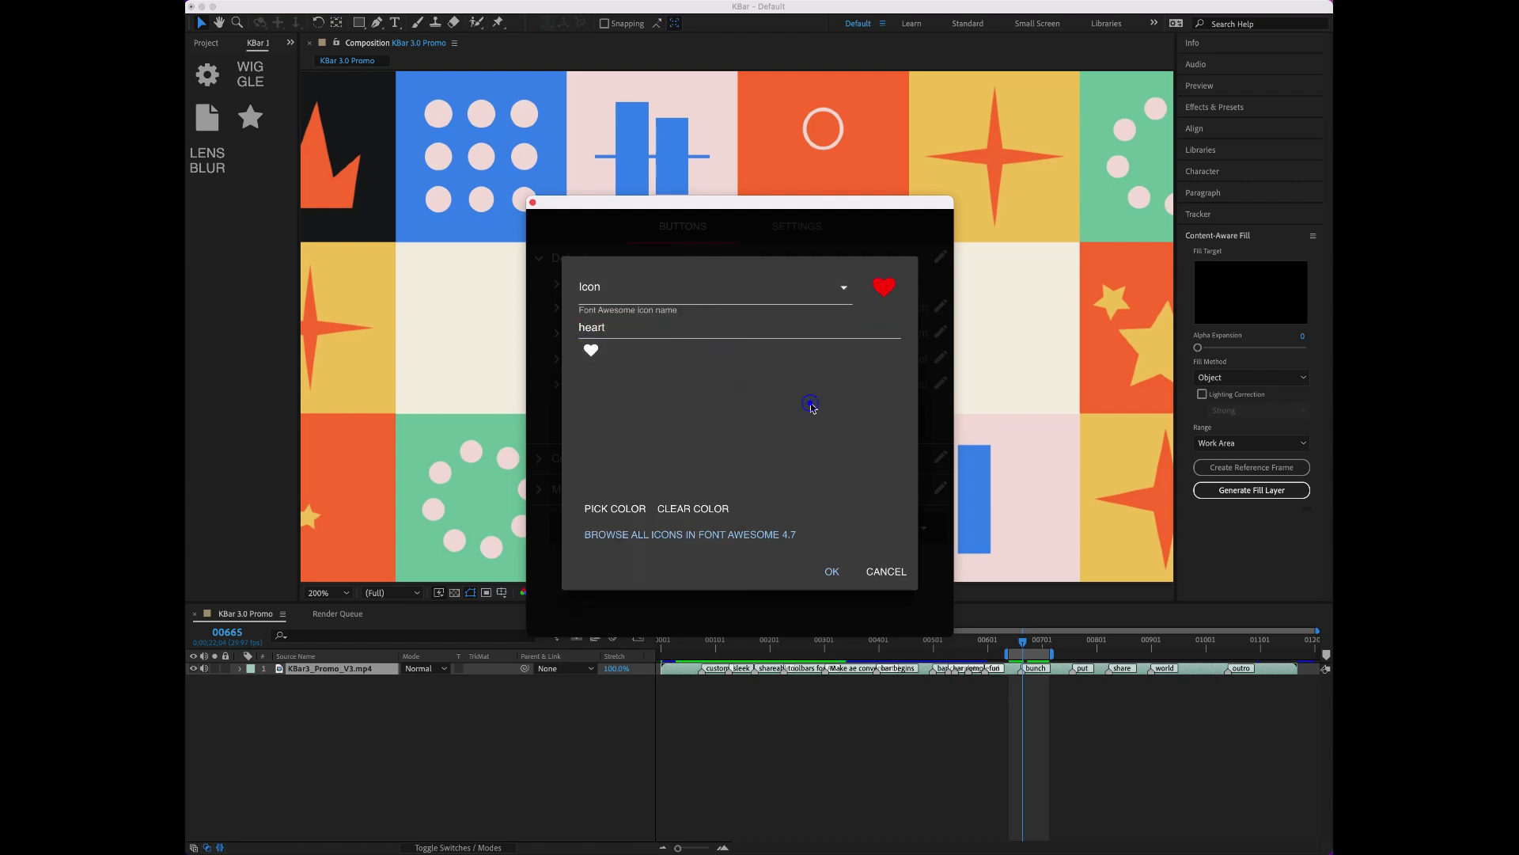
pyautogui.click(826, 571)
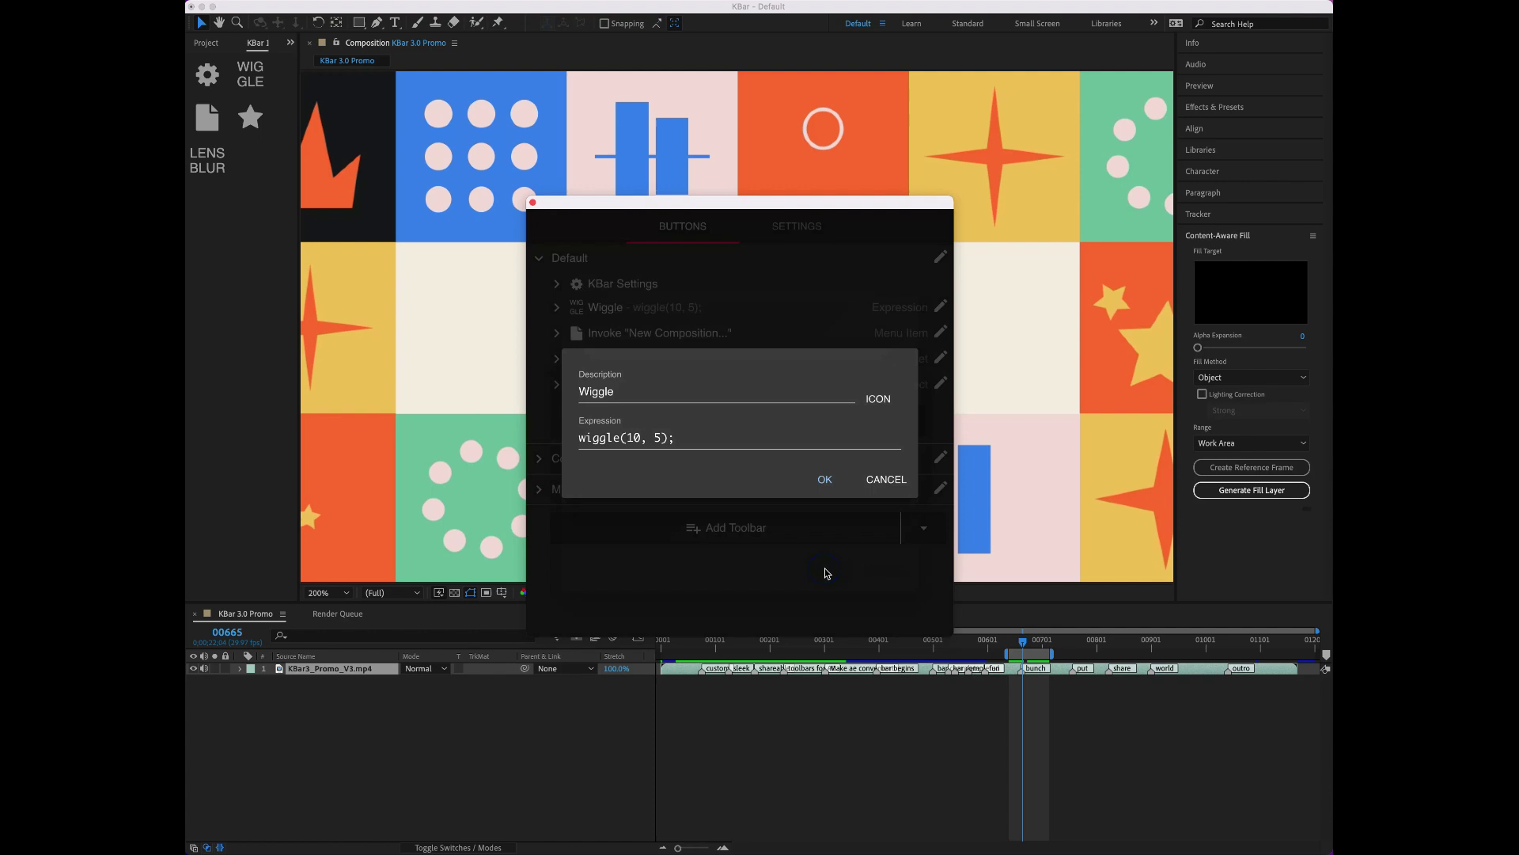
pyautogui.click(827, 480)
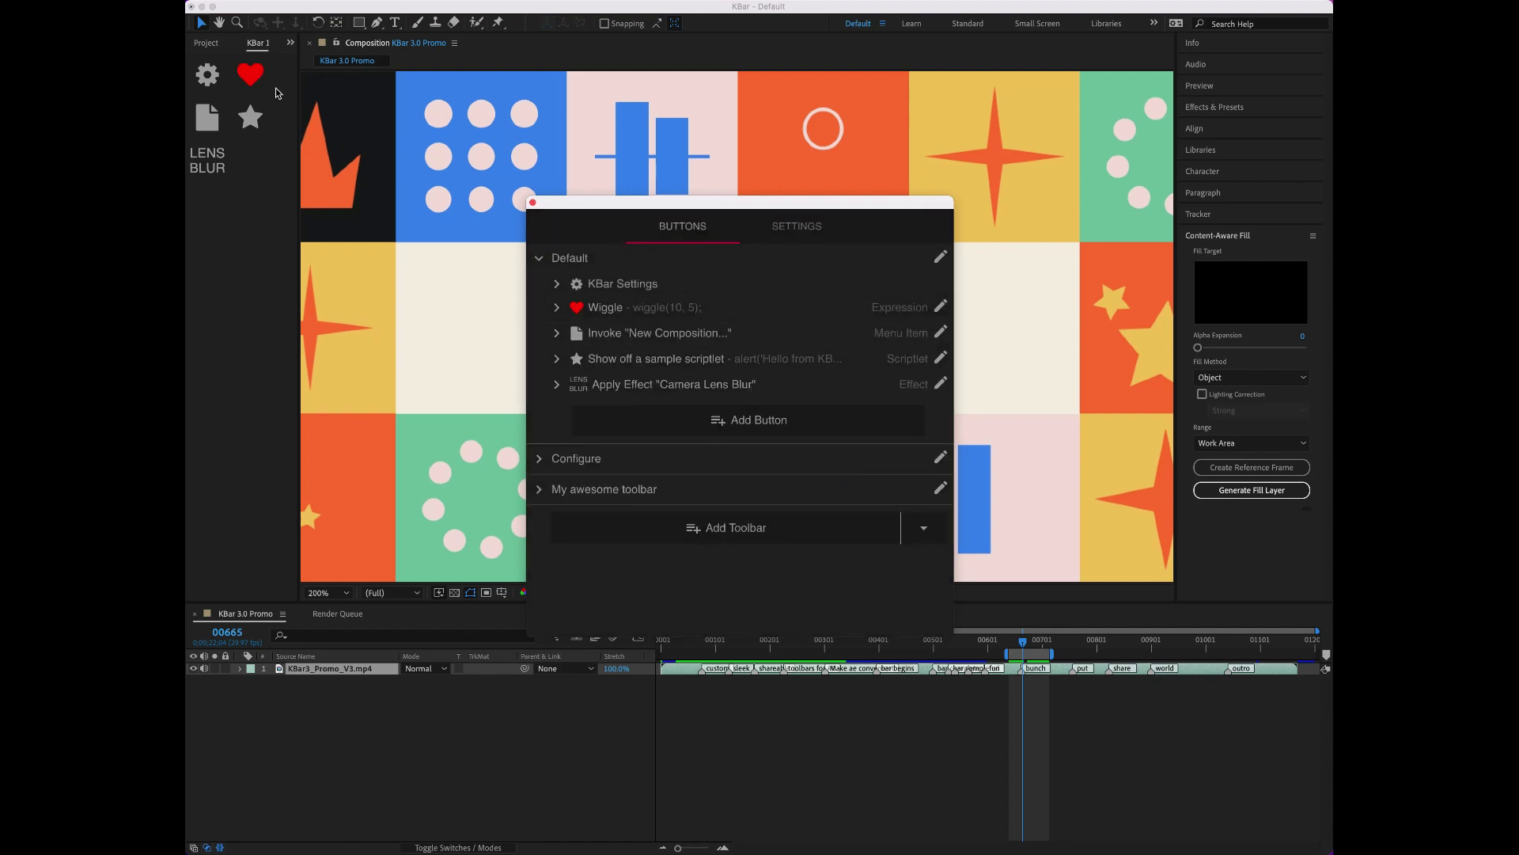